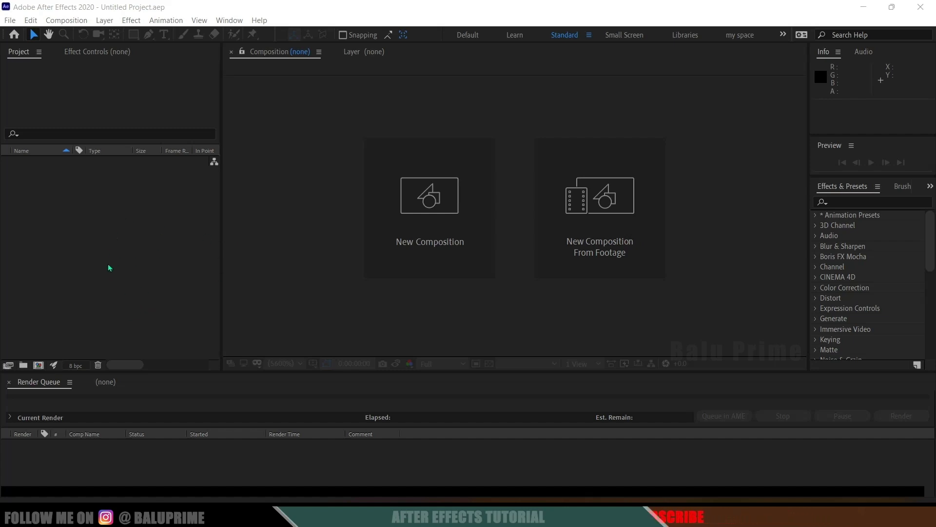
Import PF.mp4 from the pacman chase folder into the project and create a new composition from it
right_click(65, 203)
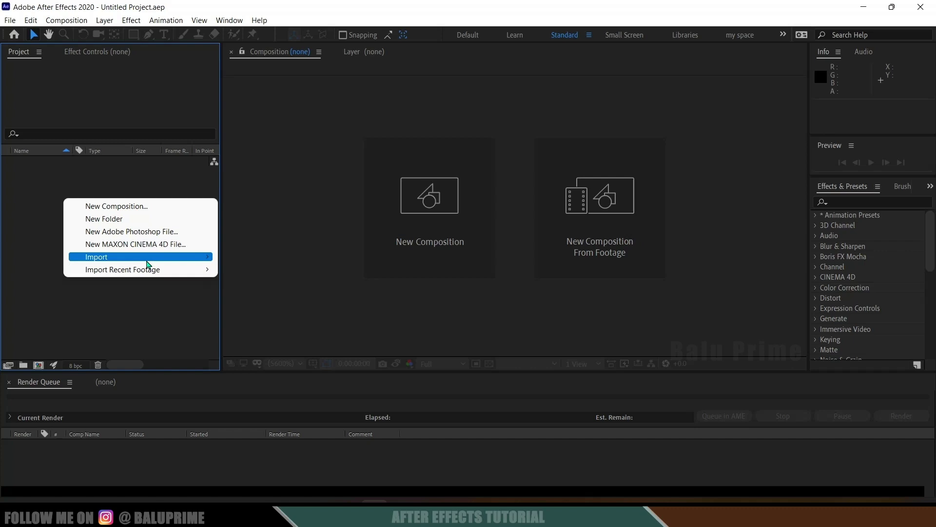
mouse_move(148, 258)
click(253, 263)
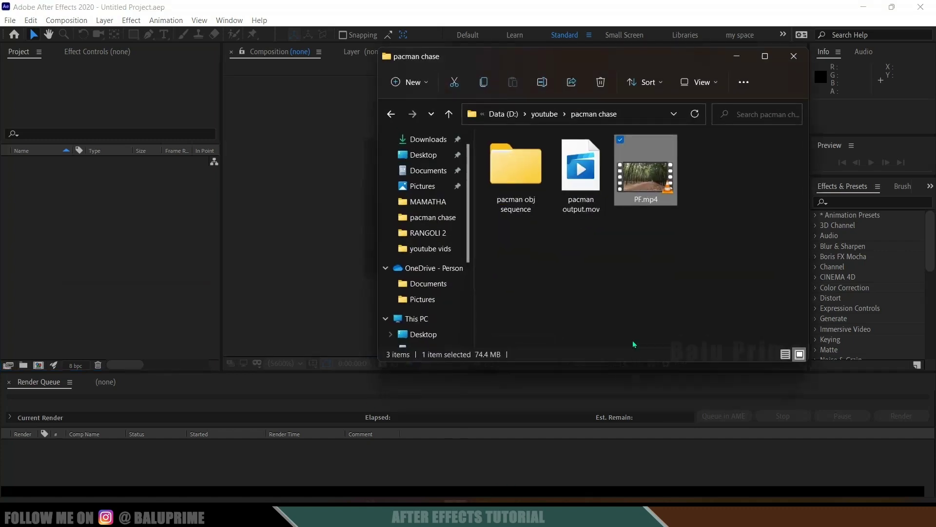
drag(661, 192, 69, 248)
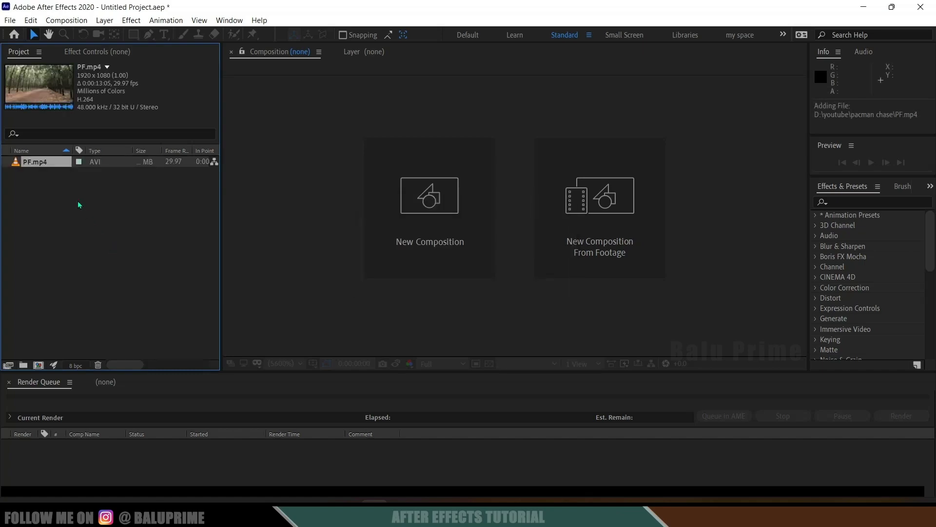
drag(43, 169, 57, 195)
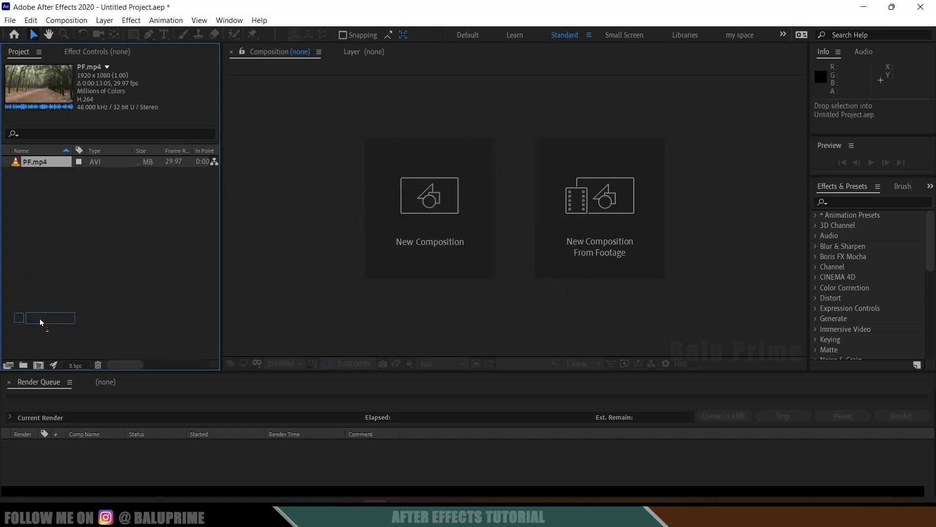
drag(34, 358, 39, 365)
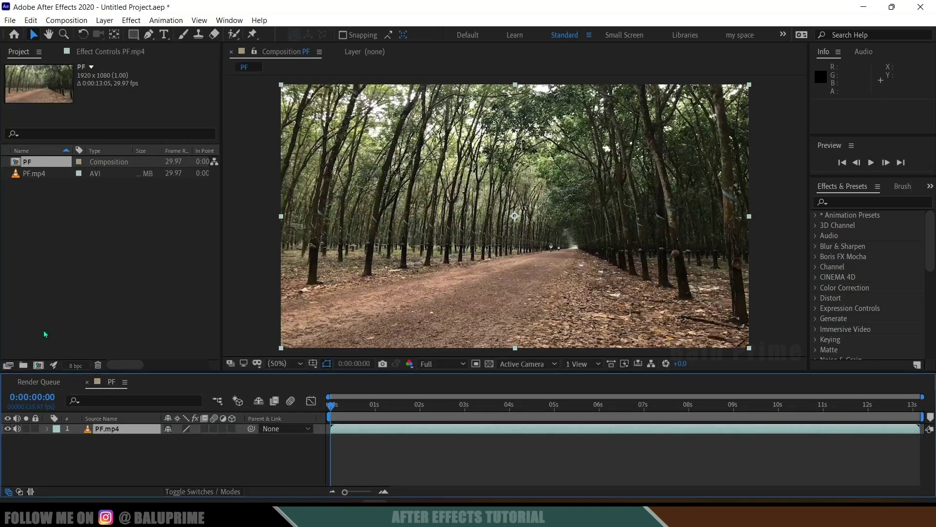
Play back the PF composition to review the footage, and return the playhead to the start
key(space)
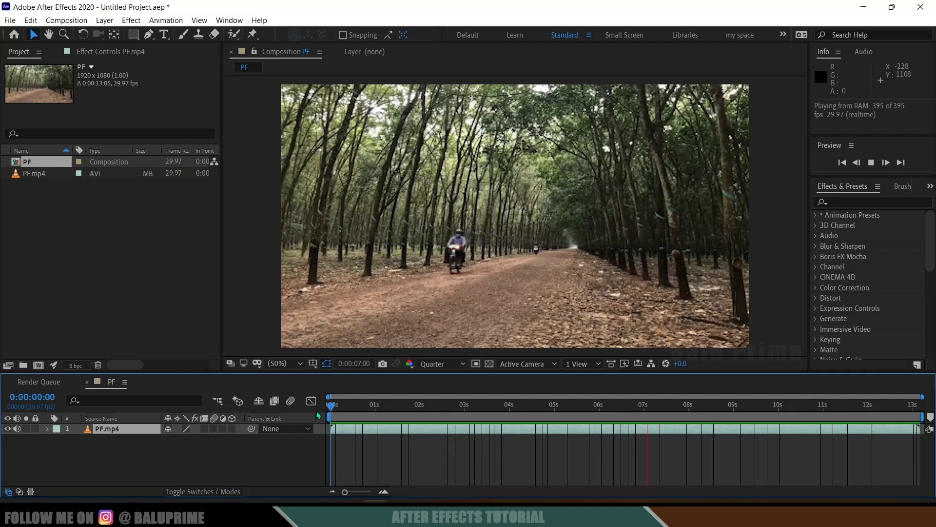
click(341, 407)
drag(341, 413, 321, 423)
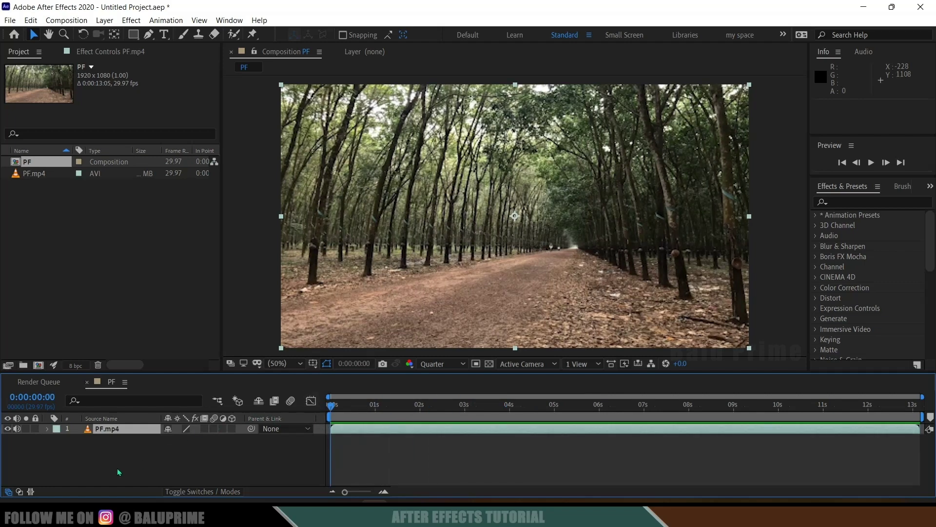
click(93, 456)
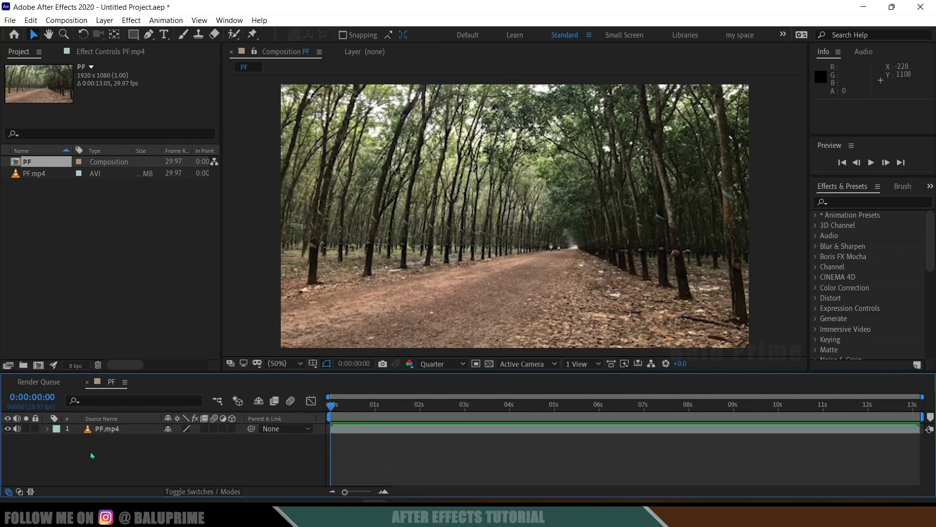
Create a black 1920 x 1080 solid layer named "element" above the PF.mp4 footage
click(90, 428)
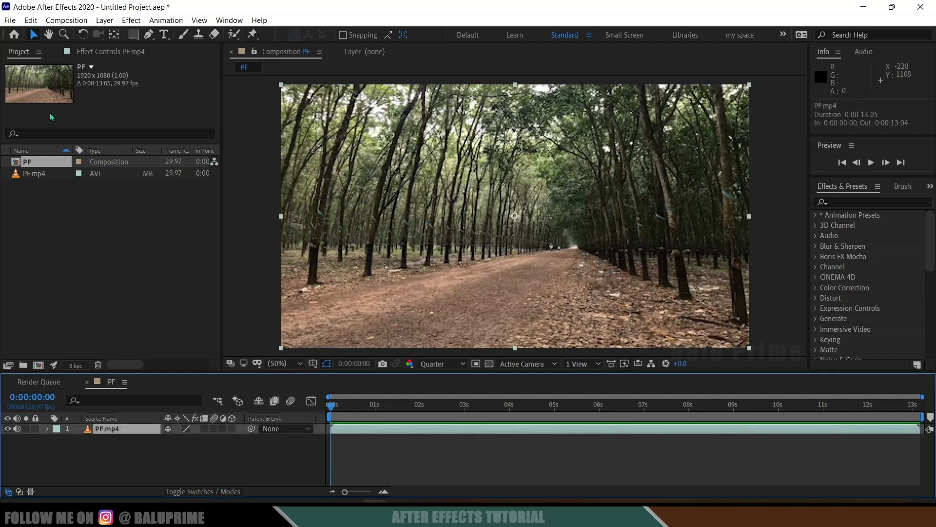
click(105, 20)
mouse_move(264, 32)
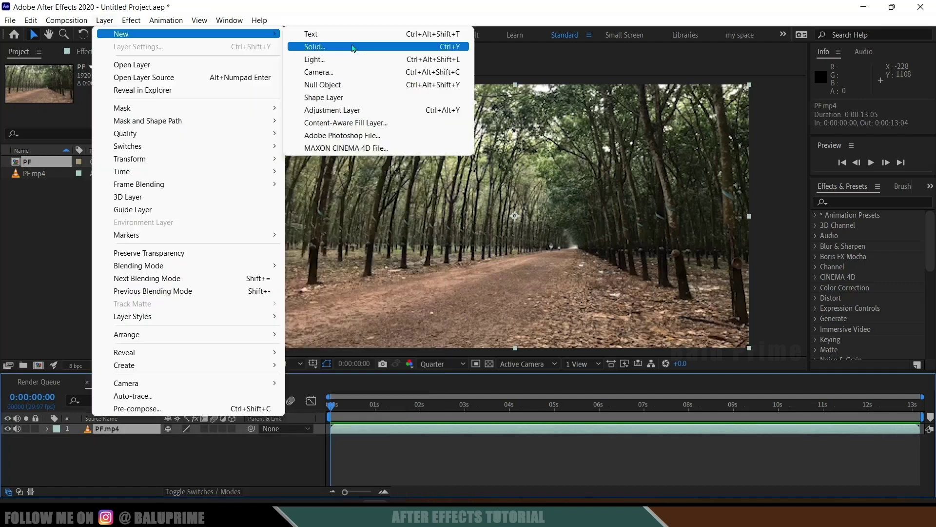
click(352, 47)
text(element)
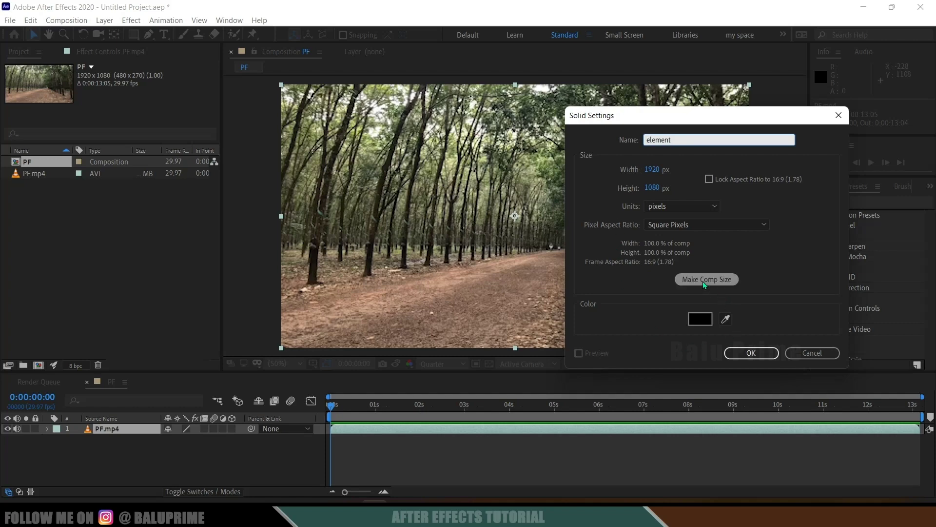
click(751, 353)
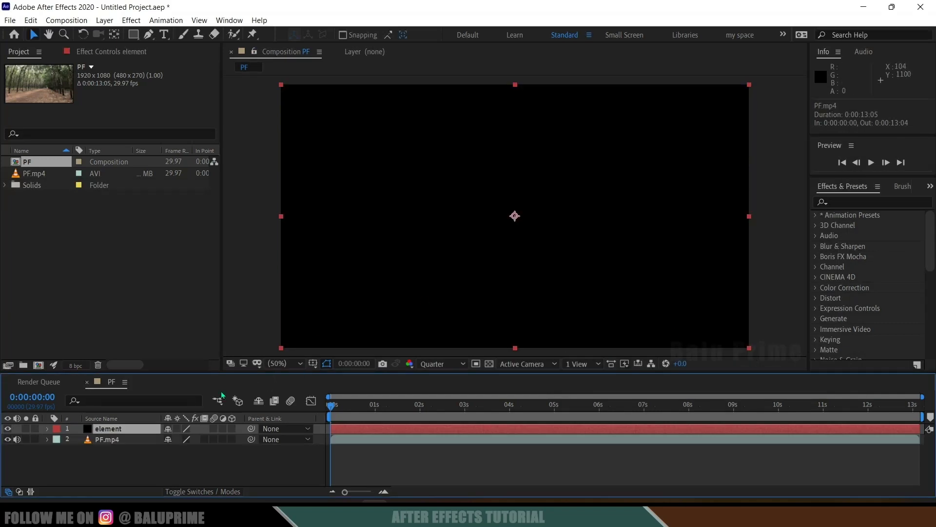
Search the effects for "element" and apply Video Copilot's Element effect to the element layer
click(840, 203)
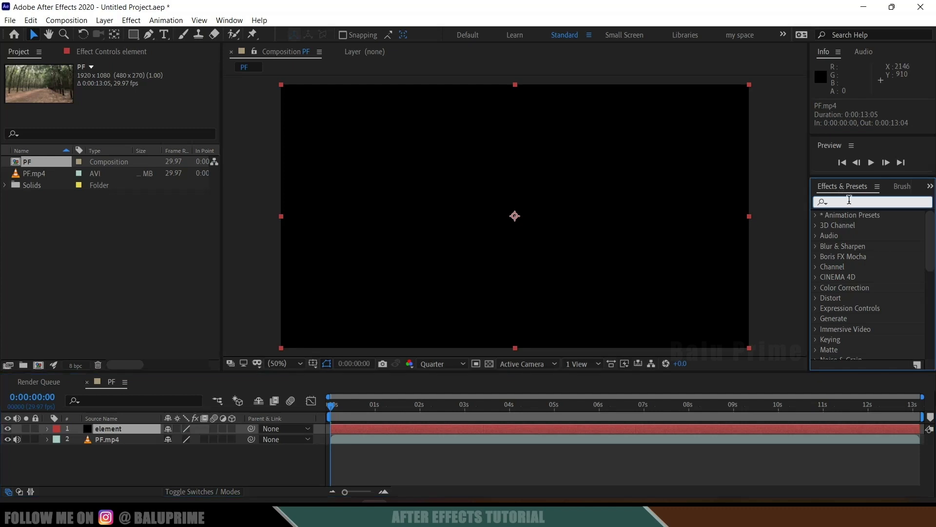
click(227, 20)
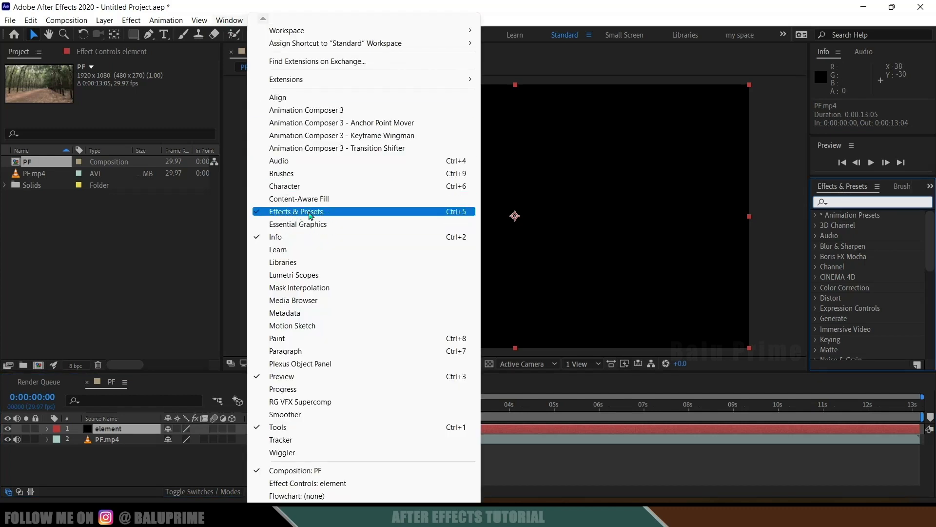
click(841, 201)
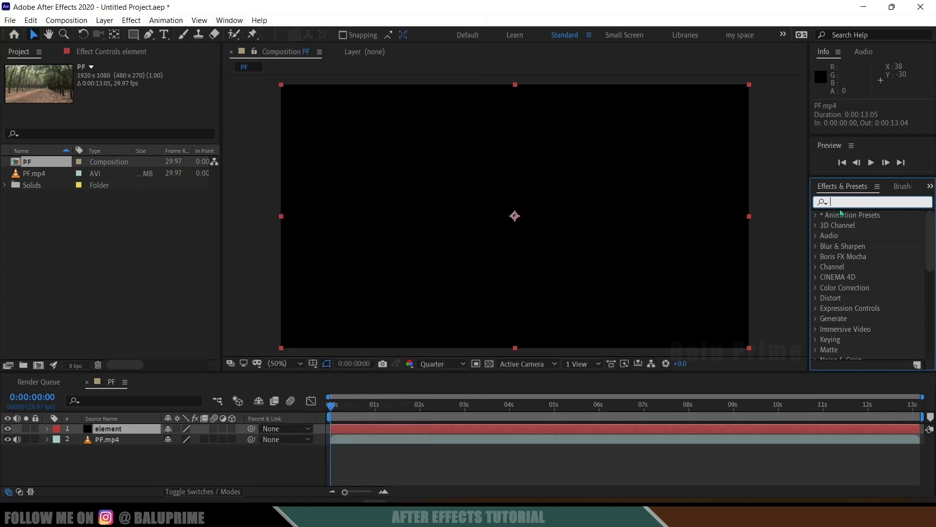
text(element)
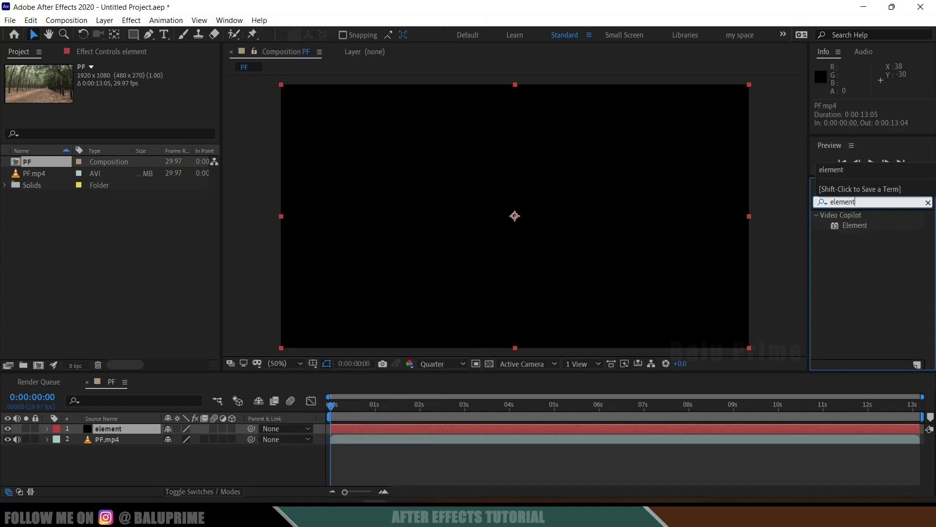
click(862, 225)
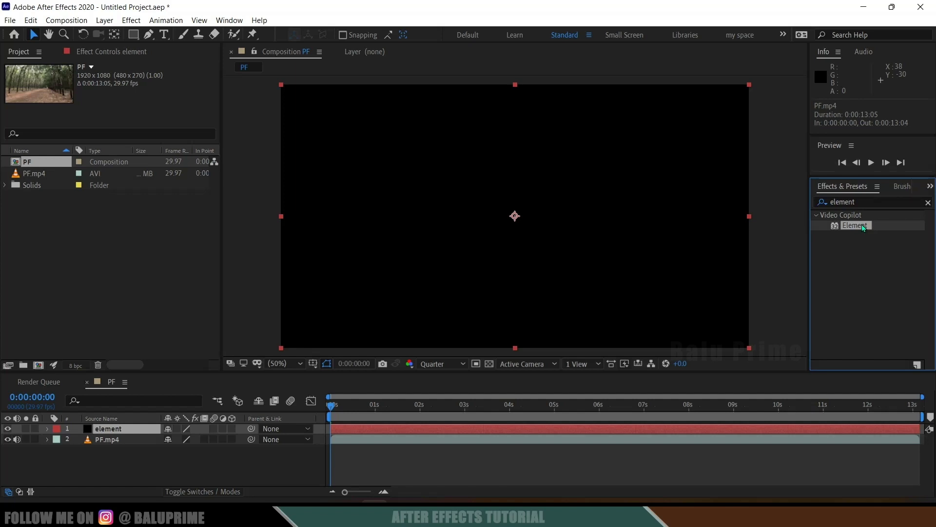
drag(862, 224, 119, 428)
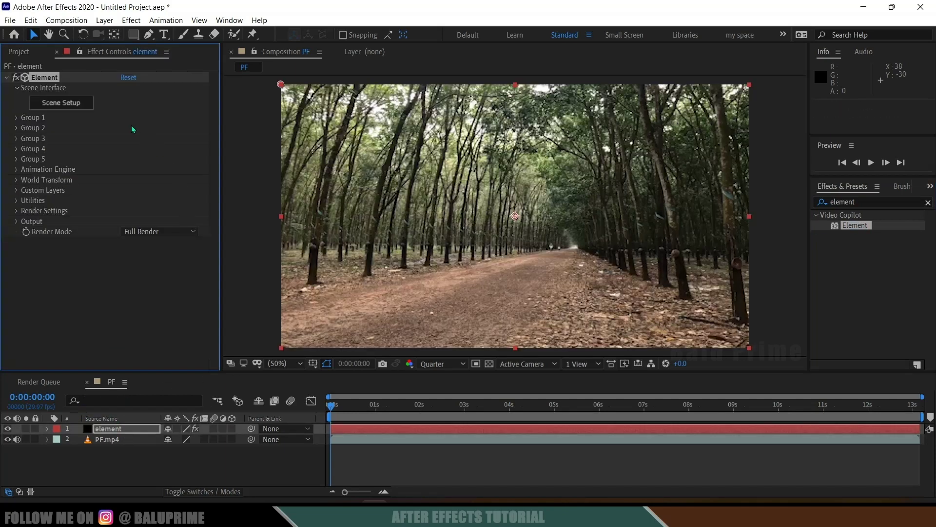
Open the Element effect's Scene Setup and look over the 3D scene view and its import options
click(51, 103)
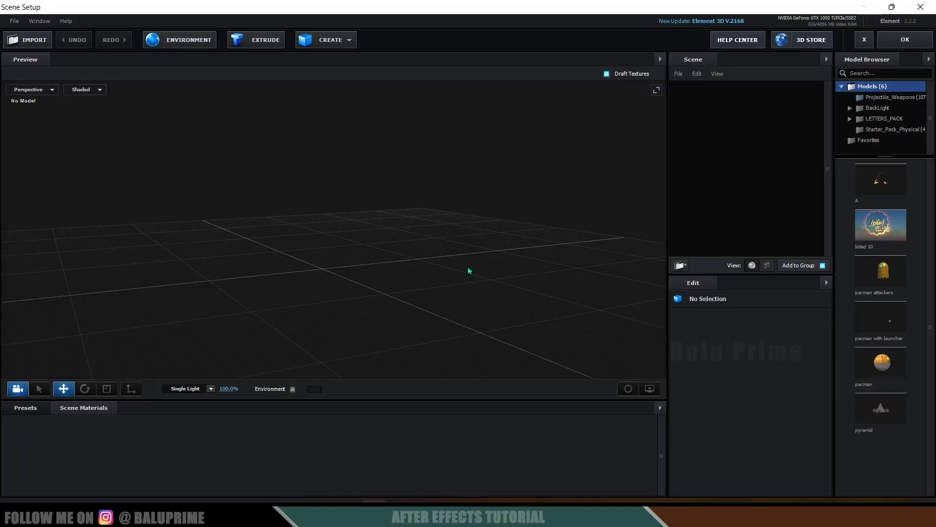
drag(430, 271, 455, 276)
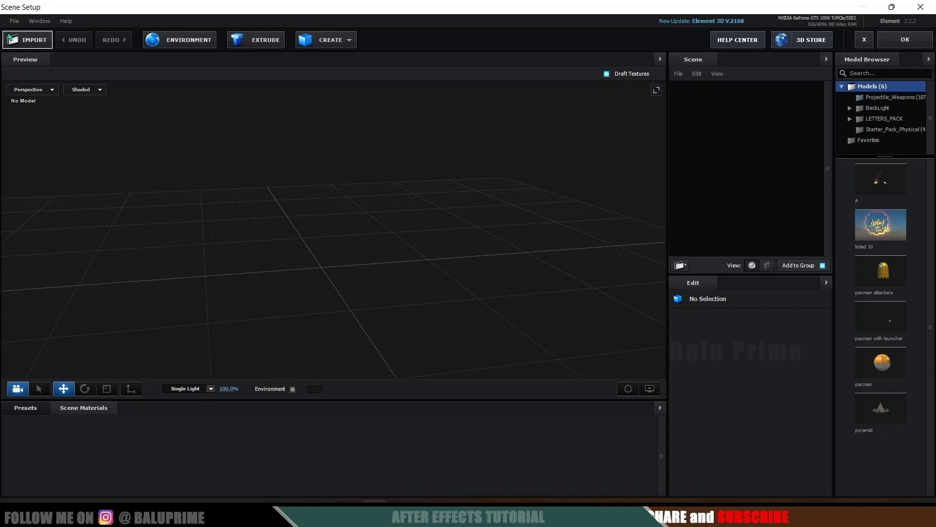
click(11, 22)
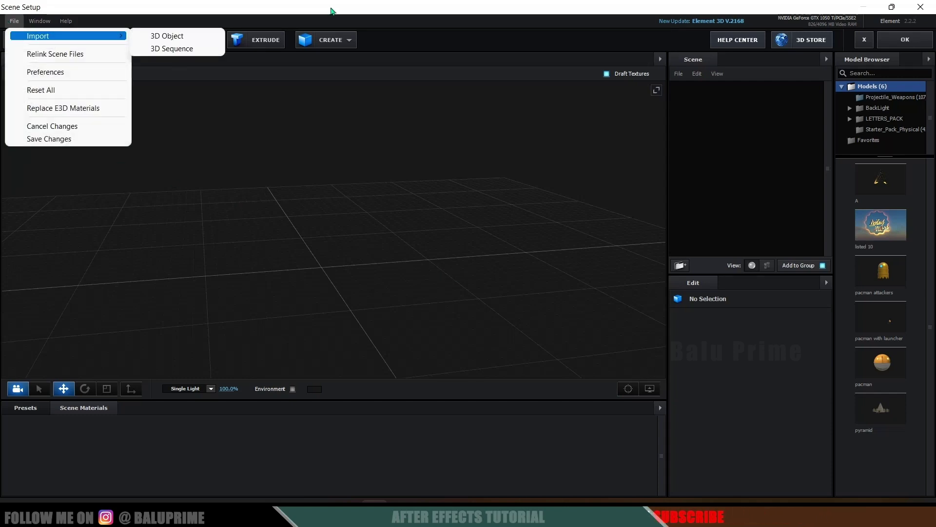
click(314, 196)
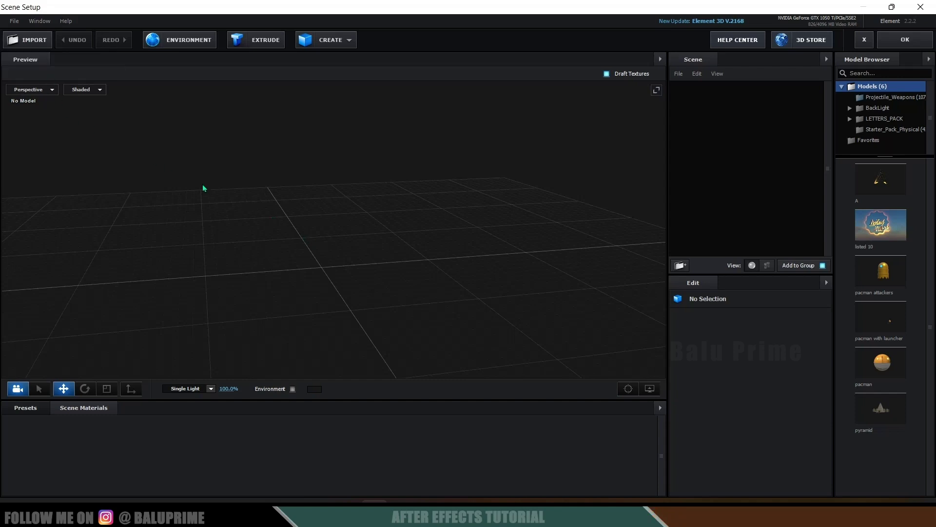
Import pacmanpacman_000001.obj from the pacman obj sequence folder as a 3D sequence with Force Alignment set to Bottom
click(10, 22)
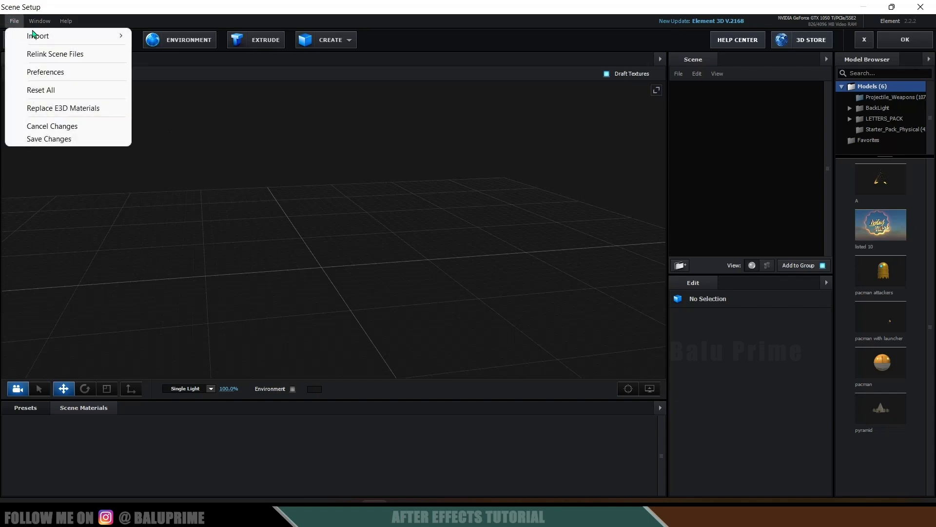
mouse_move(49, 36)
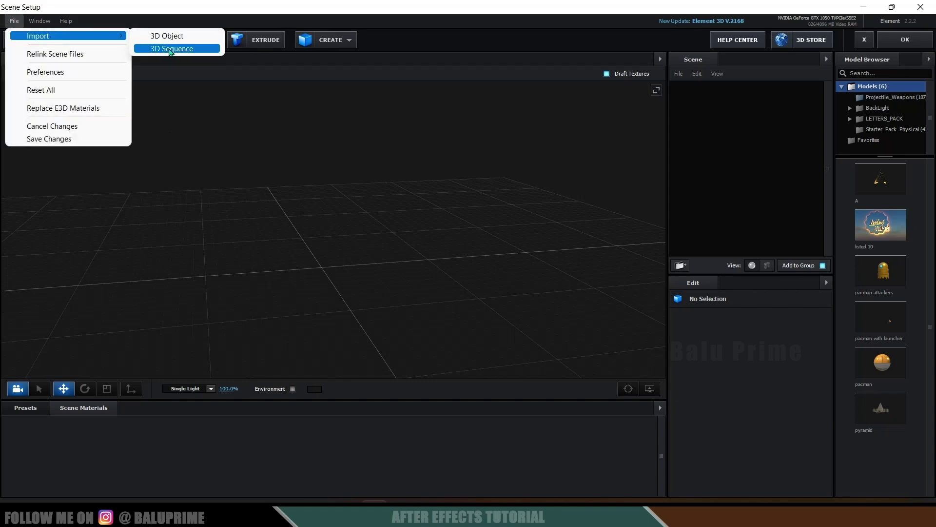
click(171, 49)
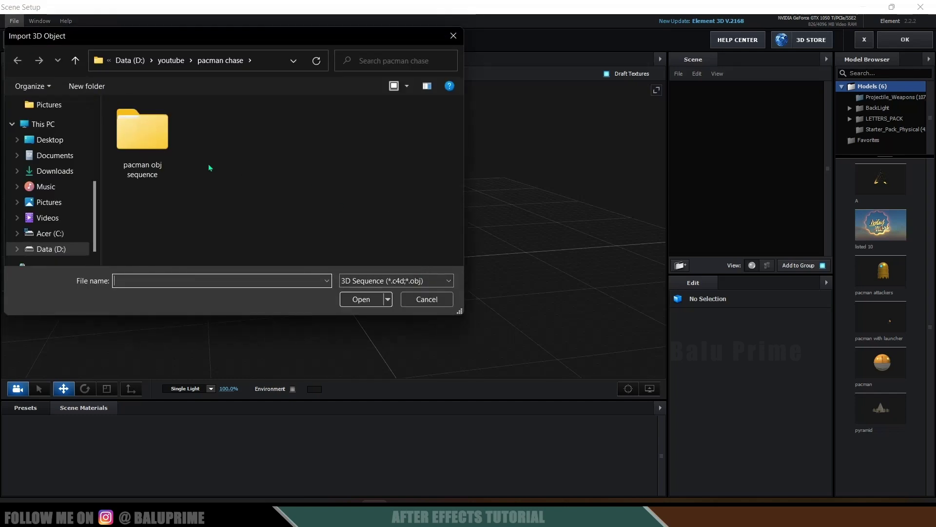
double_click(156, 141)
click(151, 143)
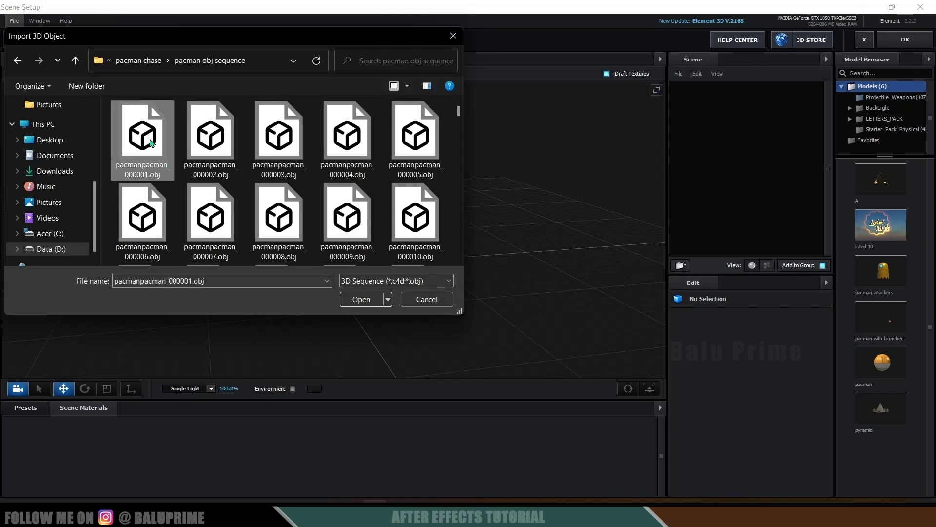
click(359, 300)
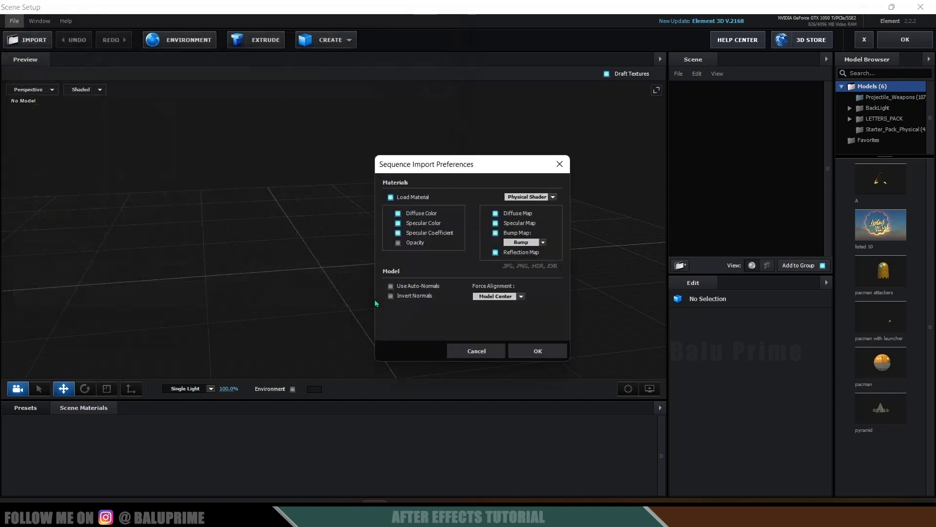
click(497, 296)
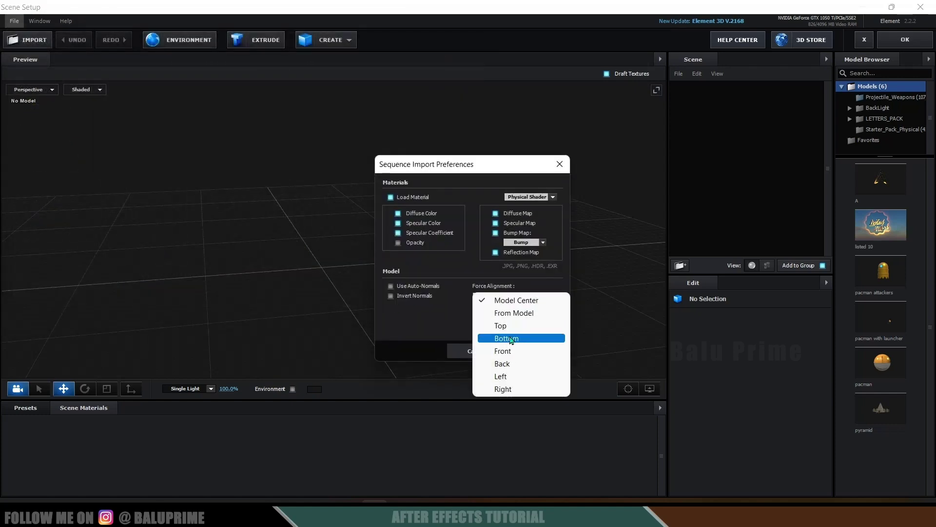
click(486, 338)
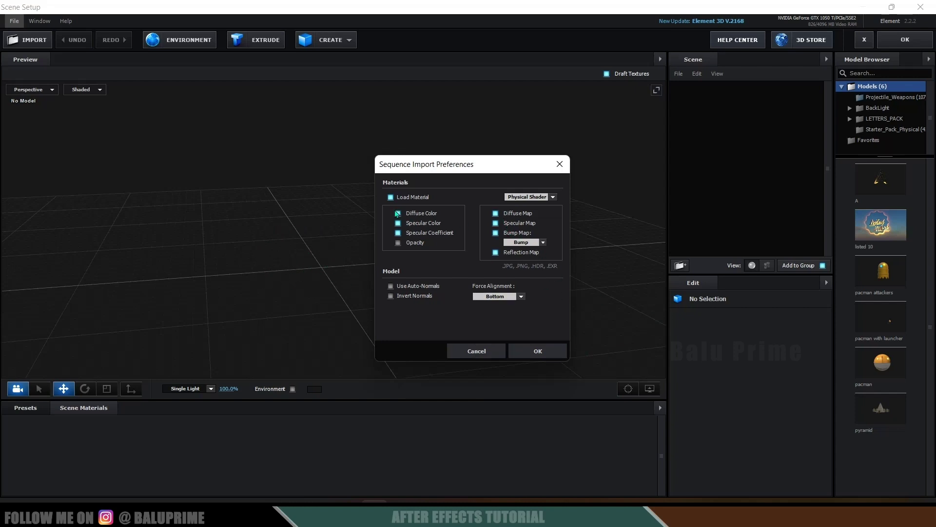
click(560, 354)
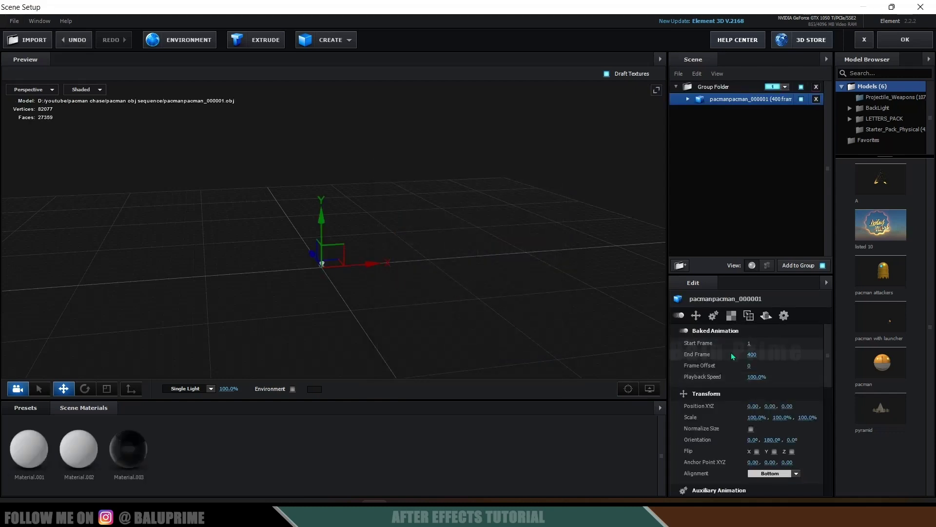
Enable Normalize Size for the imported pacman sequence and inspect the model from its front side
click(751, 429)
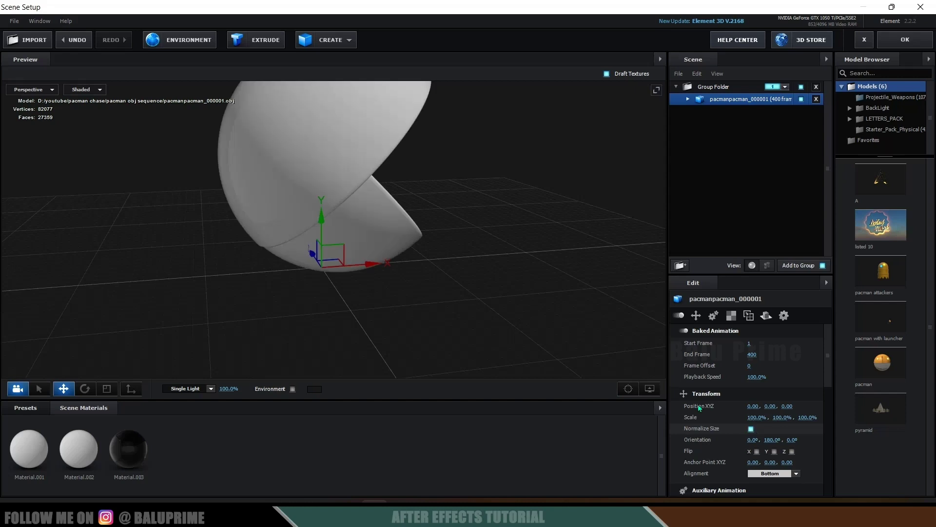
drag(494, 294, 424, 273)
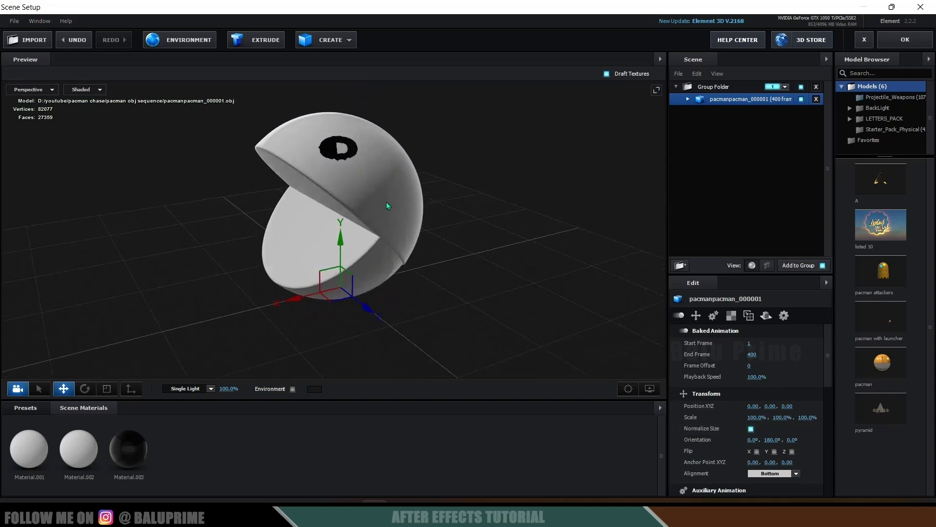
Test the pacman's baked animation by raising the Frame Offset to 21, and reset it to 0
drag(749, 366, 802, 368)
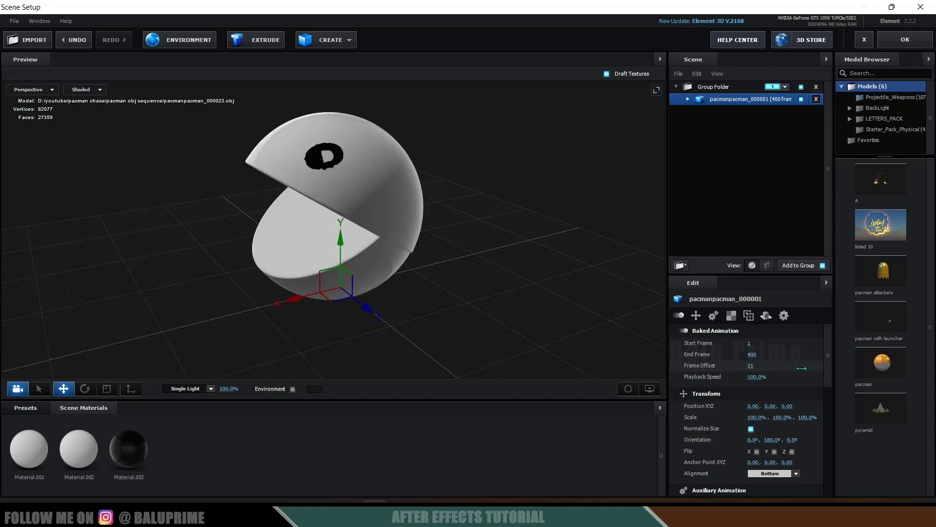
text(0)
key(Return)
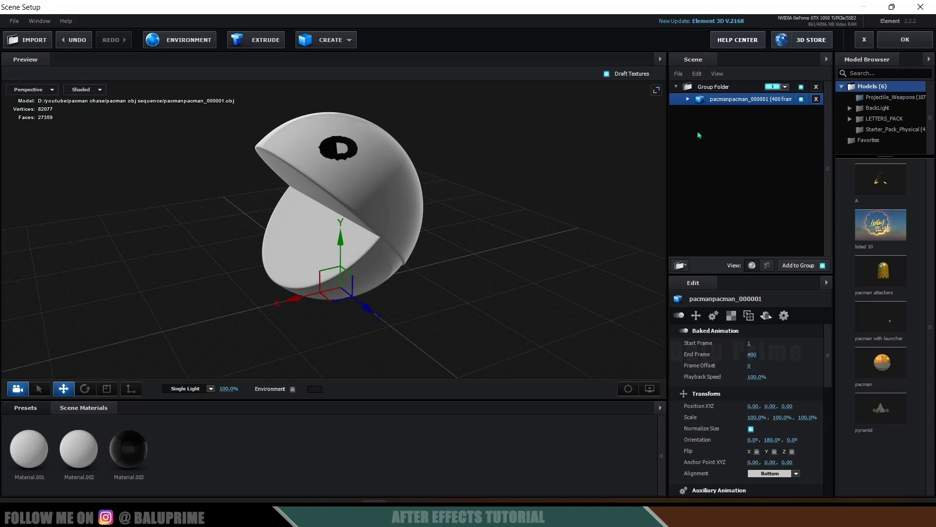
Apply the metal_copper_dirty preset from the Metal shaders to the pacman model's Material.001
click(688, 100)
click(716, 113)
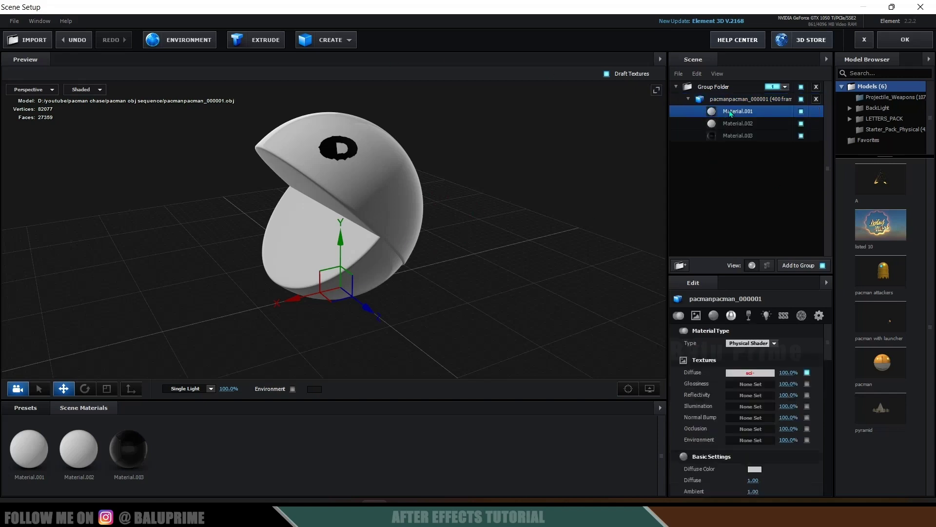
click(19, 408)
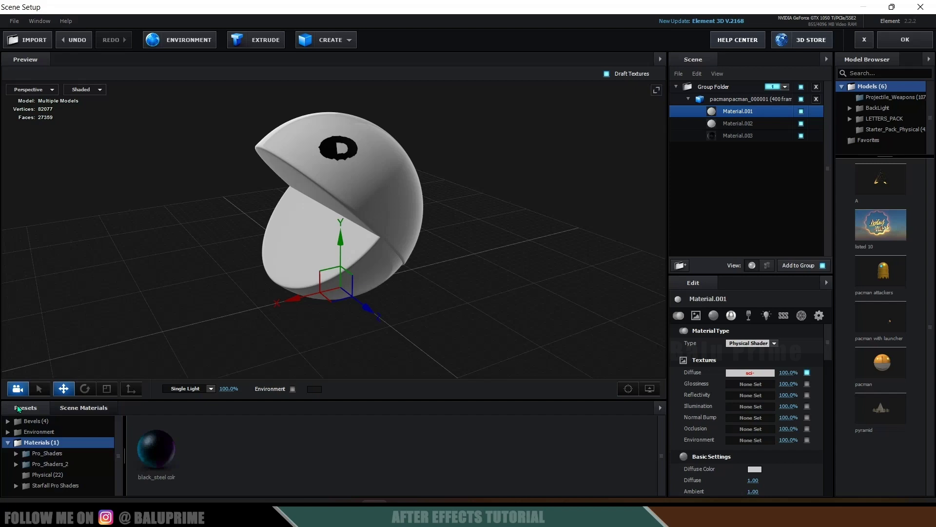
double_click(49, 464)
scroll(71, 463, down, 5)
scroll(73, 464, up, 1)
click(77, 449)
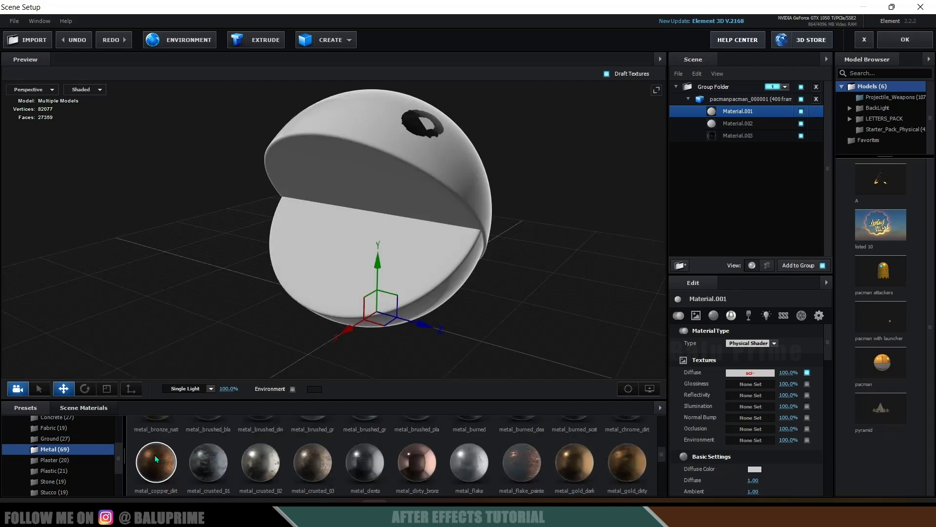
drag(154, 455, 740, 116)
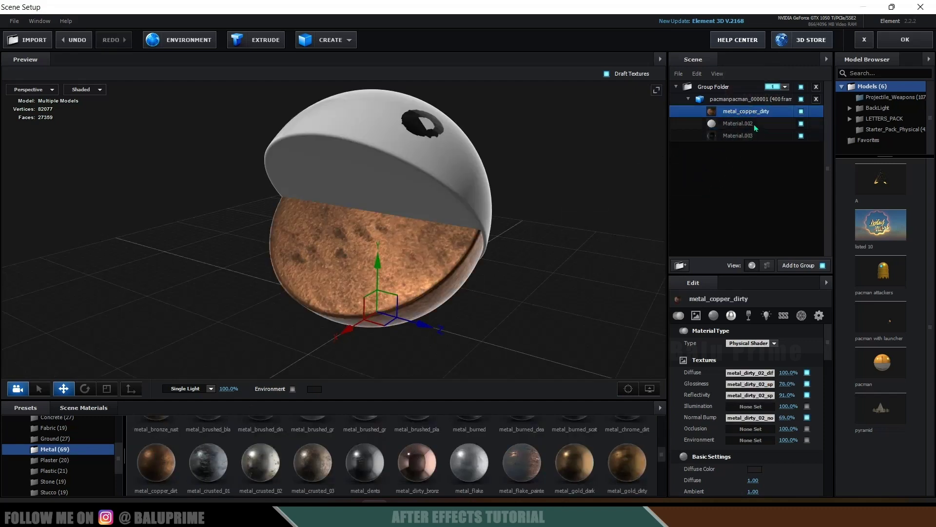
Apply the metal_black_chips preset to Material.002 and check the model's upper half from another side
click(739, 124)
scroll(593, 454, up, 2)
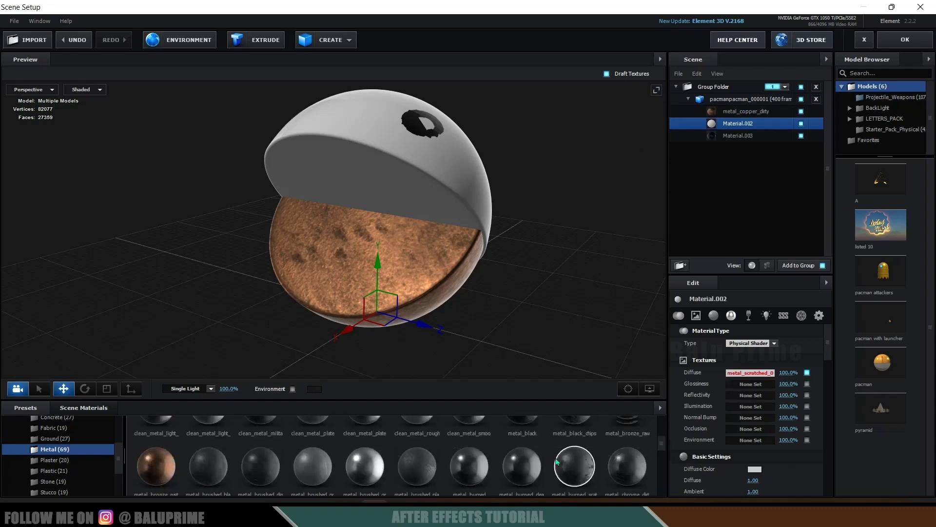
drag(591, 434, 739, 123)
drag(486, 190, 346, 256)
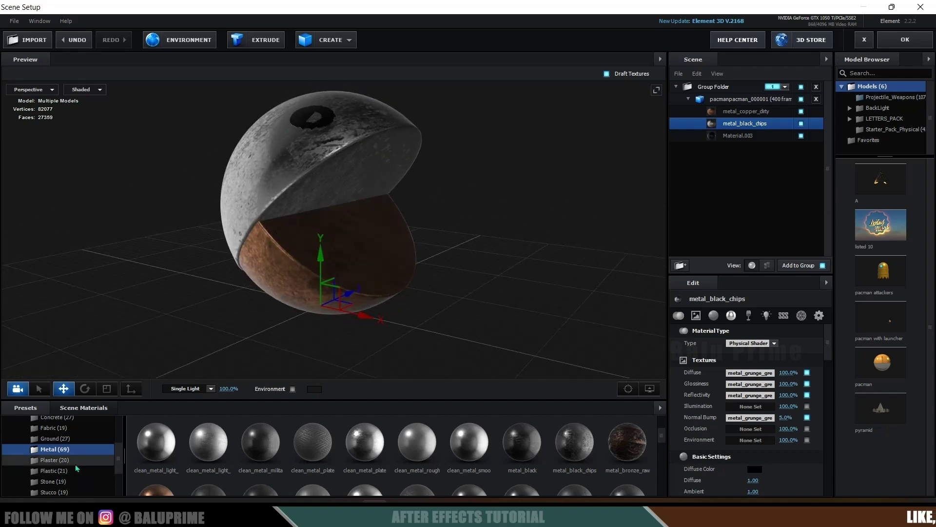
Apply the Bright_Light preset from the Physical materials to the pacman's eye material, Material.003
scroll(58, 453, up, 5)
click(49, 474)
drag(313, 448, 738, 135)
drag(556, 161, 447, 175)
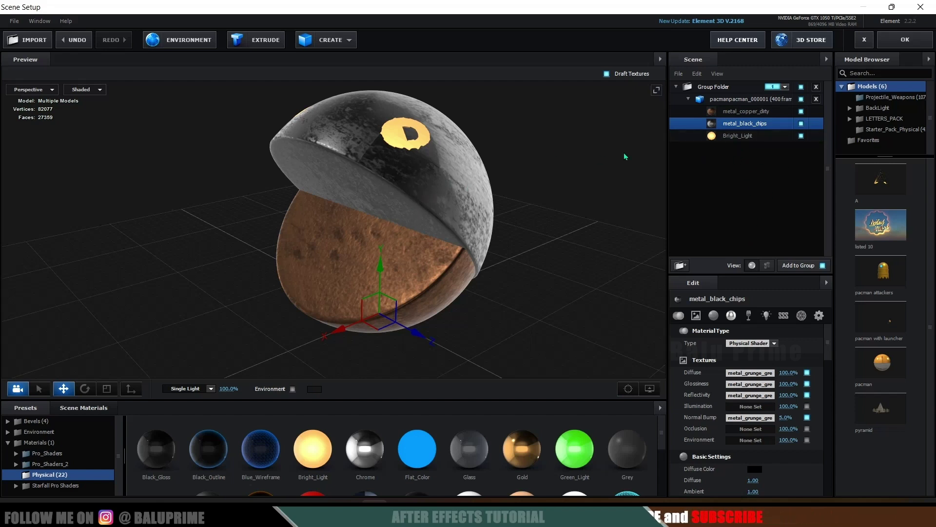
Raise the Normal Bump strength to 178% on metal_copper_dirty and to about 89% on metal_black_chips
click(740, 112)
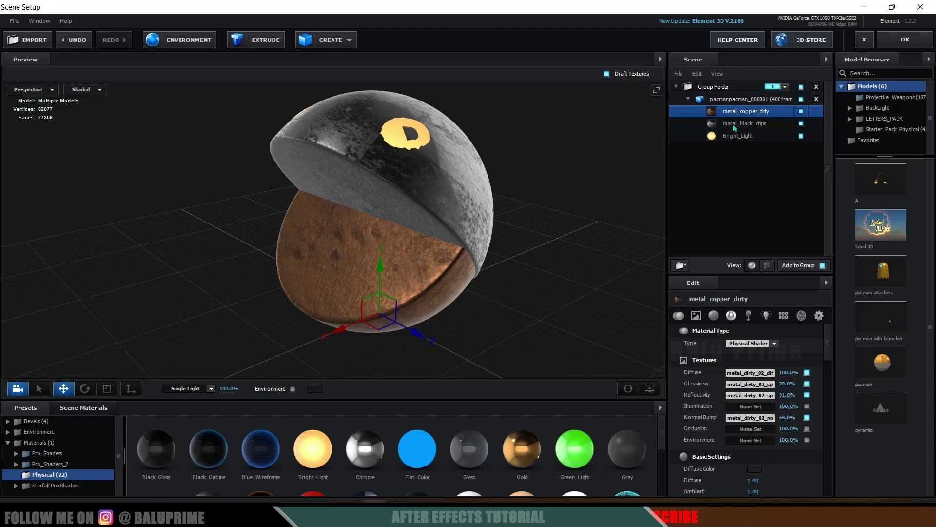
drag(788, 420, 830, 412)
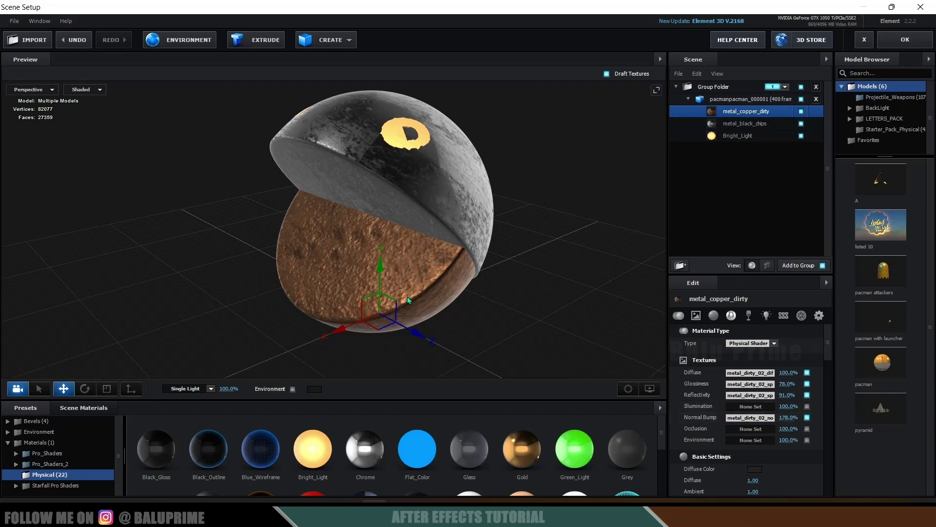
click(741, 125)
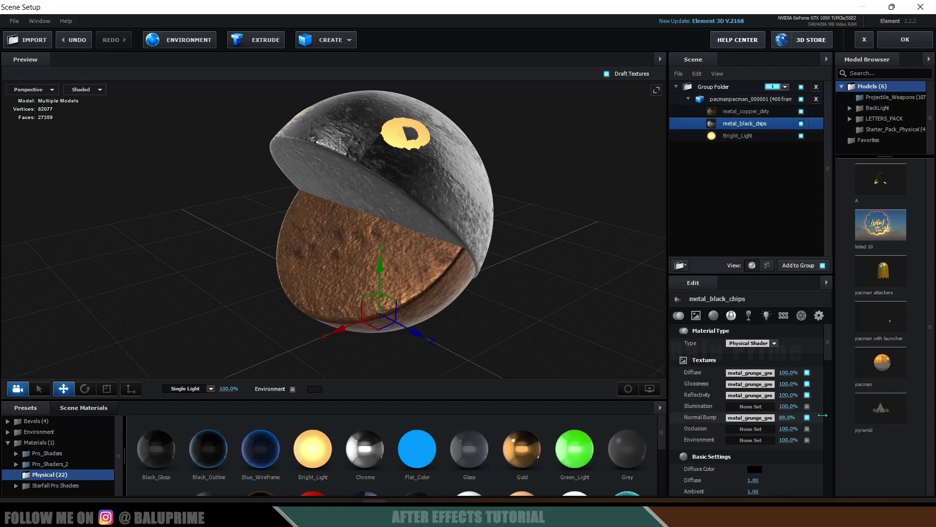
drag(390, 219, 380, 221)
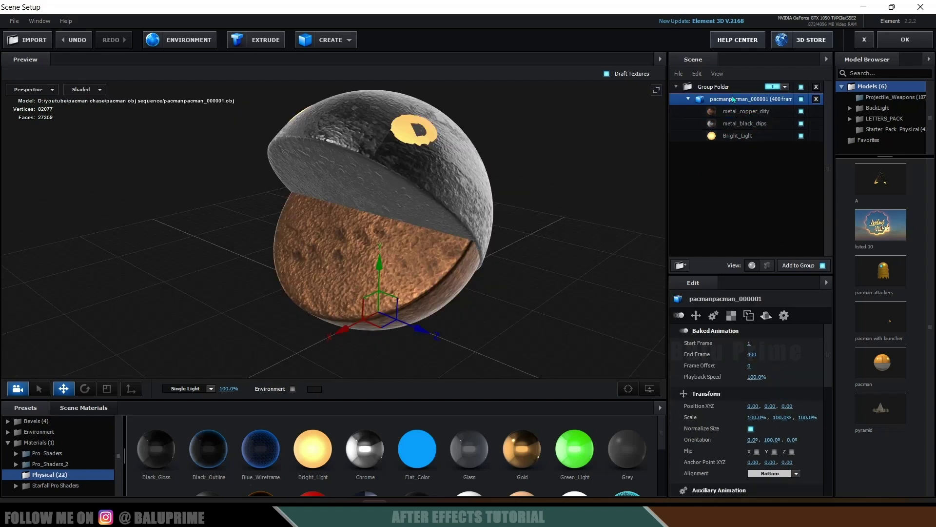
Assign the pacmanpacman_000001 model to Channel 1 of the Auxiliary Animation and check the assignment
right_click(734, 100)
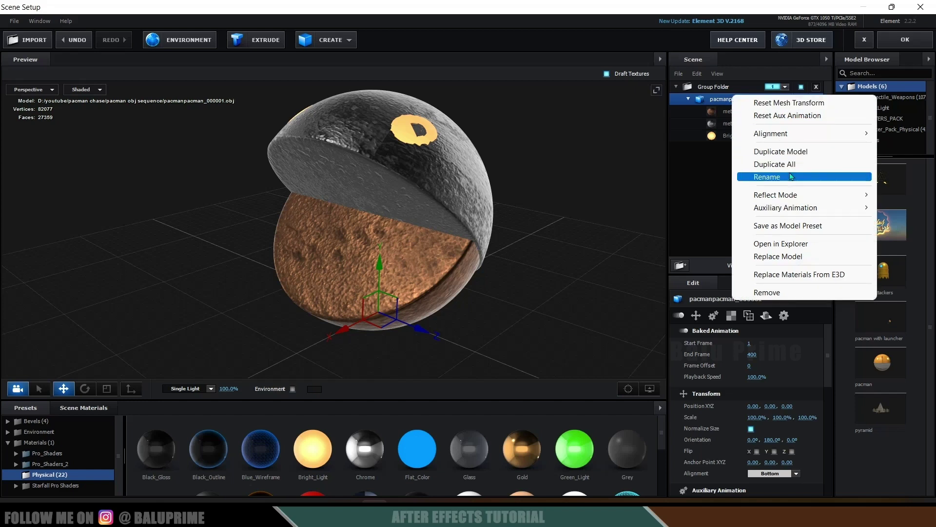
mouse_move(776, 209)
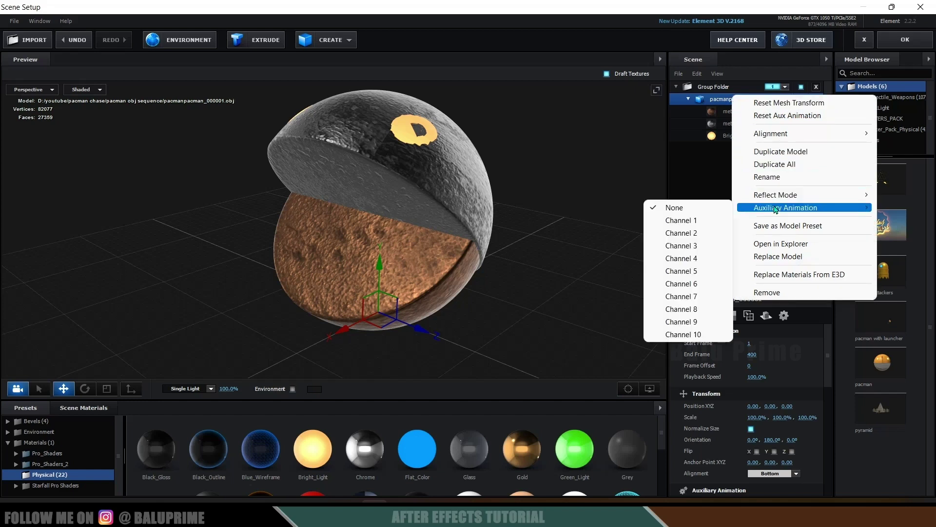
click(693, 221)
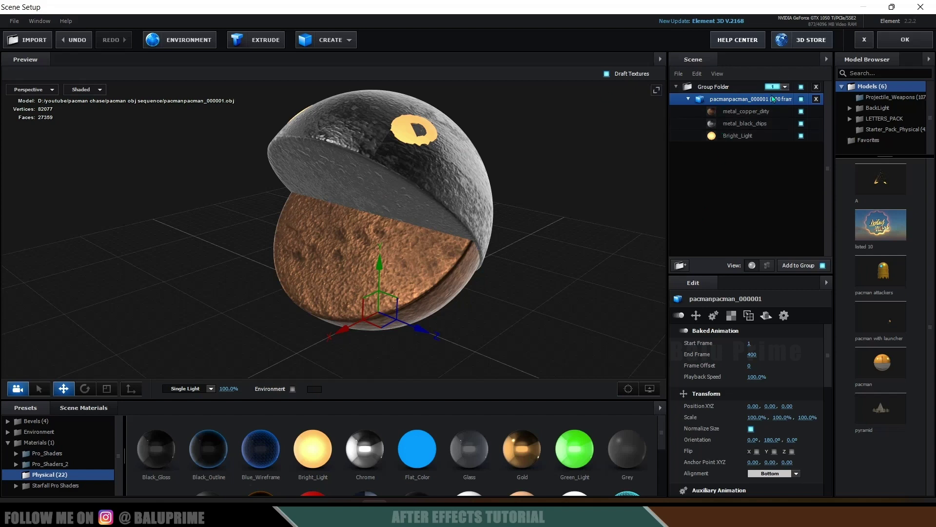
right_click(736, 100)
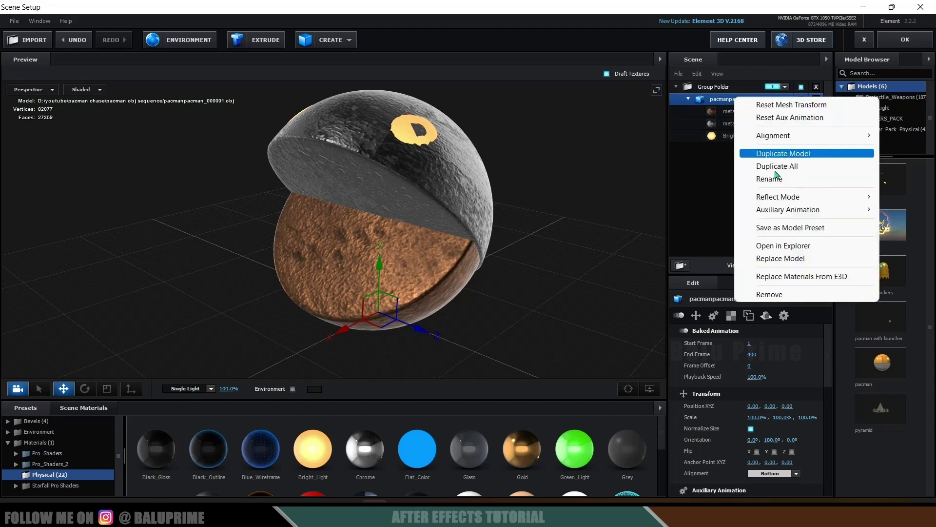
mouse_move(775, 209)
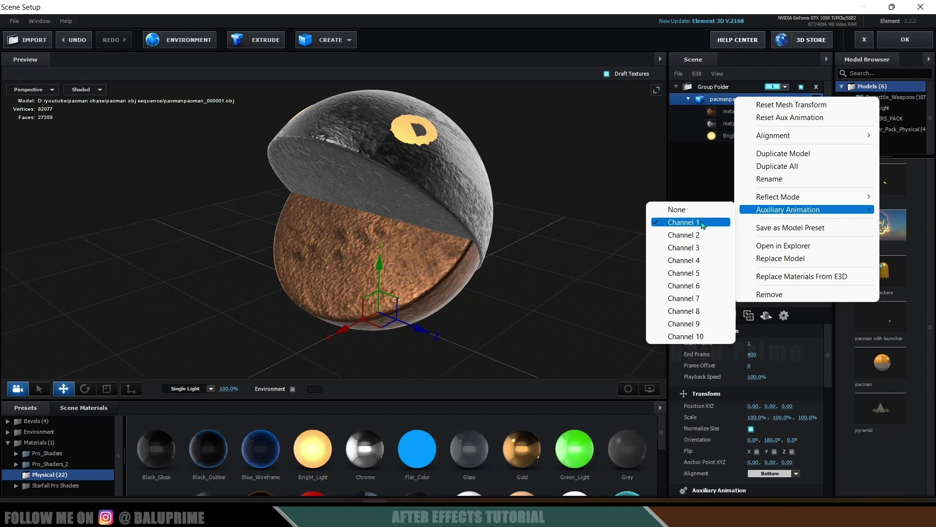
click(559, 162)
Load Screenshot (211).png as the environment texture, inspect the reflections around the model, and apply the Scene Setup
drag(529, 171, 581, 264)
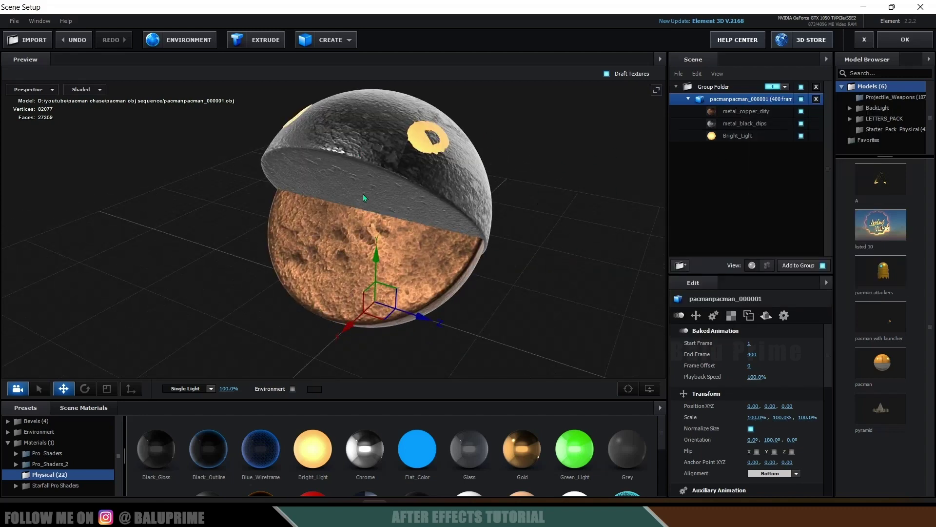
click(175, 45)
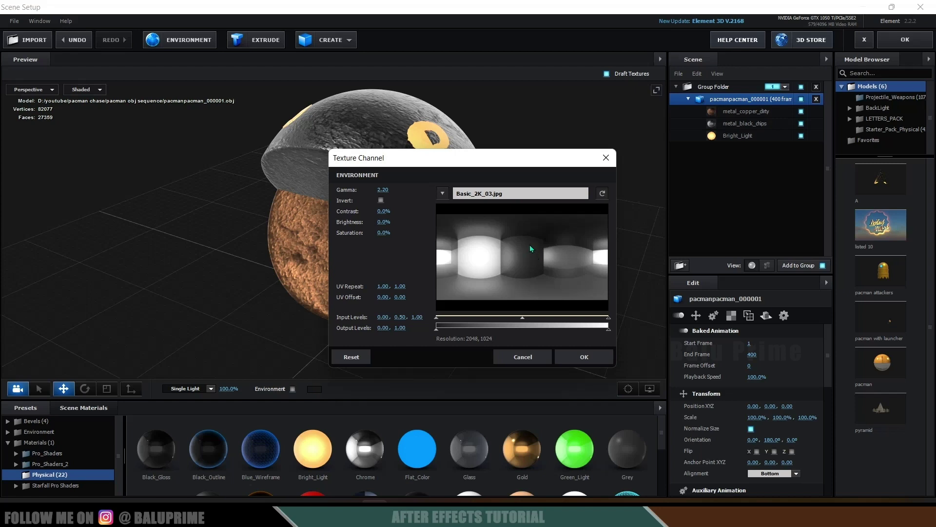
click(486, 191)
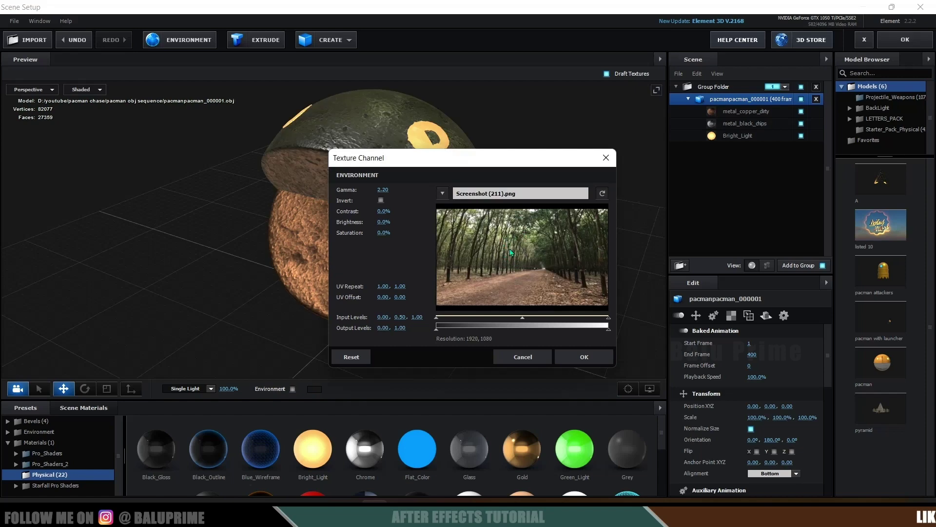
click(579, 357)
drag(511, 286, 555, 210)
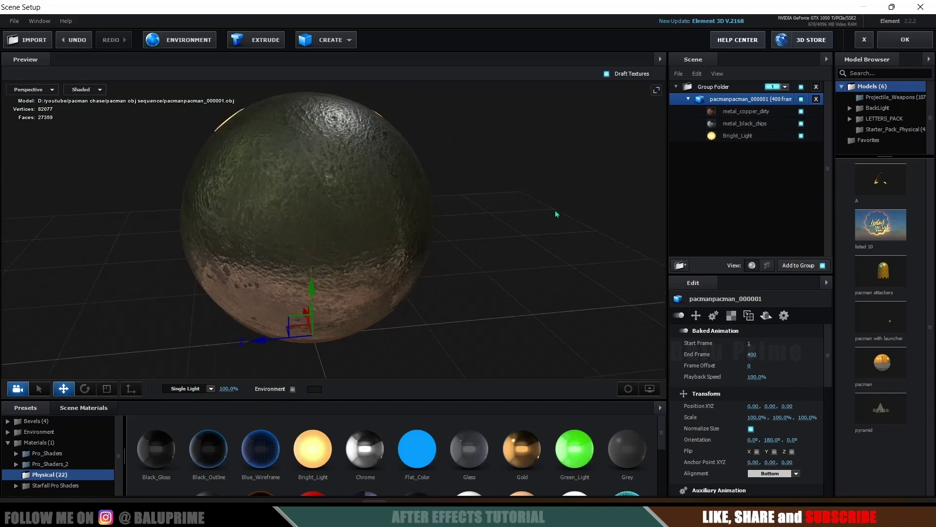
drag(456, 236, 391, 173)
drag(518, 273, 440, 262)
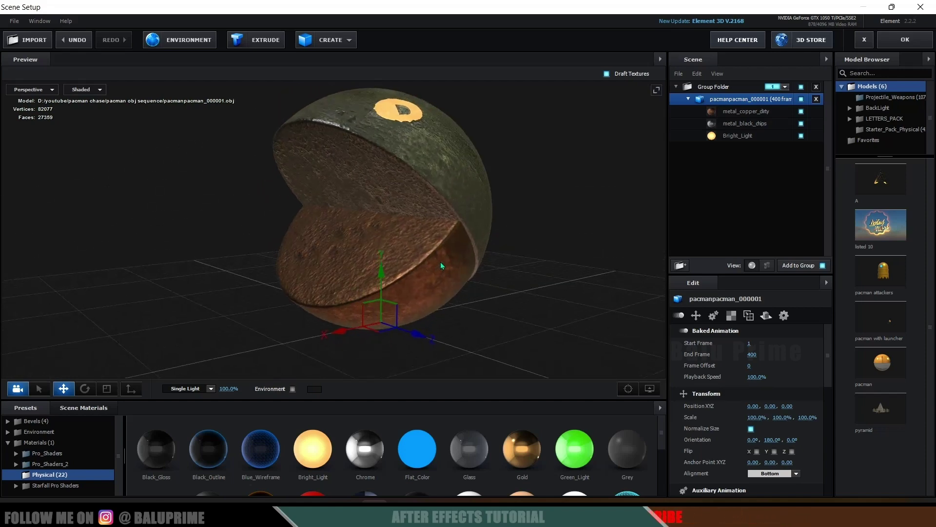
click(903, 40)
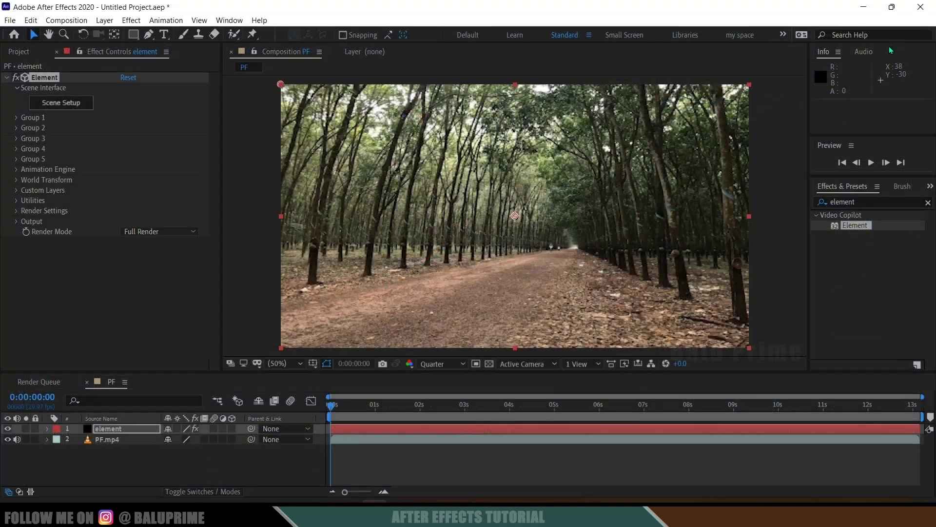
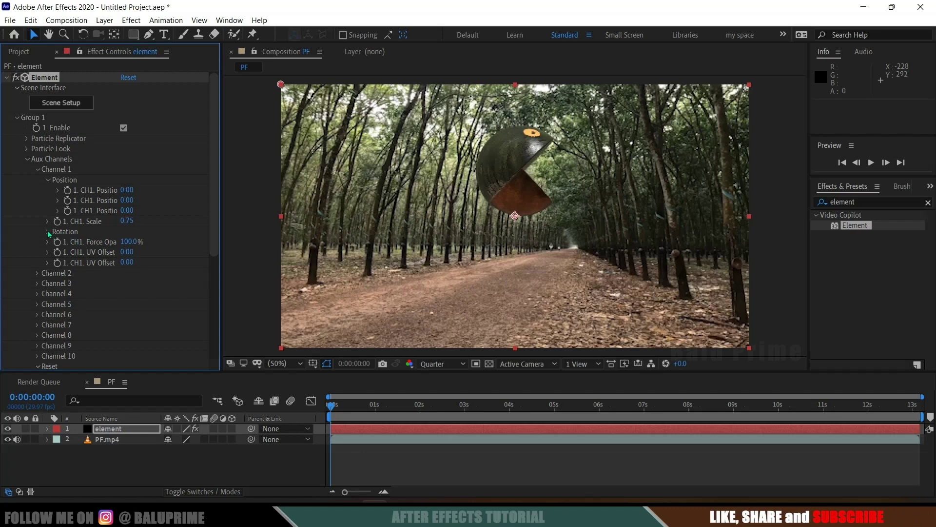
Set Group 1 Channel 1's Y rotation to -106°, X position to -0.72, Y position to 1.20 and scale to 0.63
click(62, 232)
drag(126, 251, 77, 254)
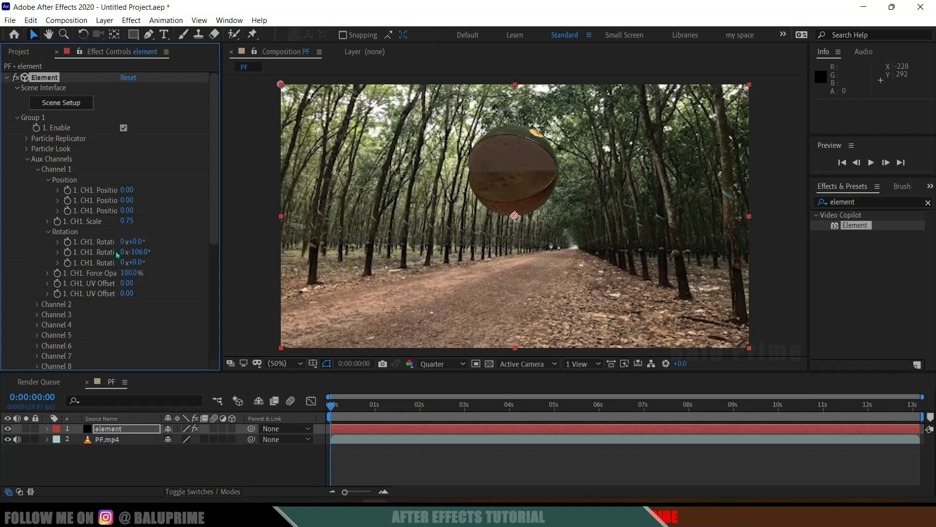
drag(128, 203, 197, 202)
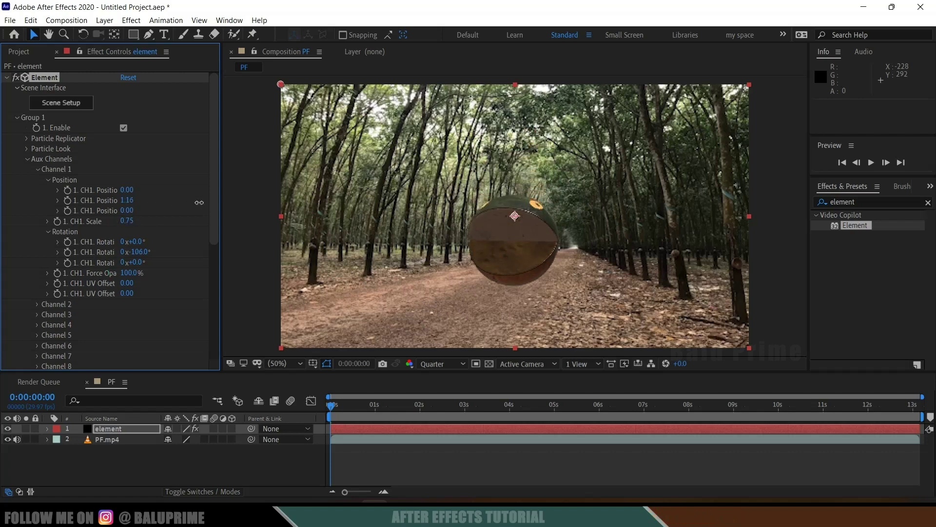
drag(126, 190, 127, 220)
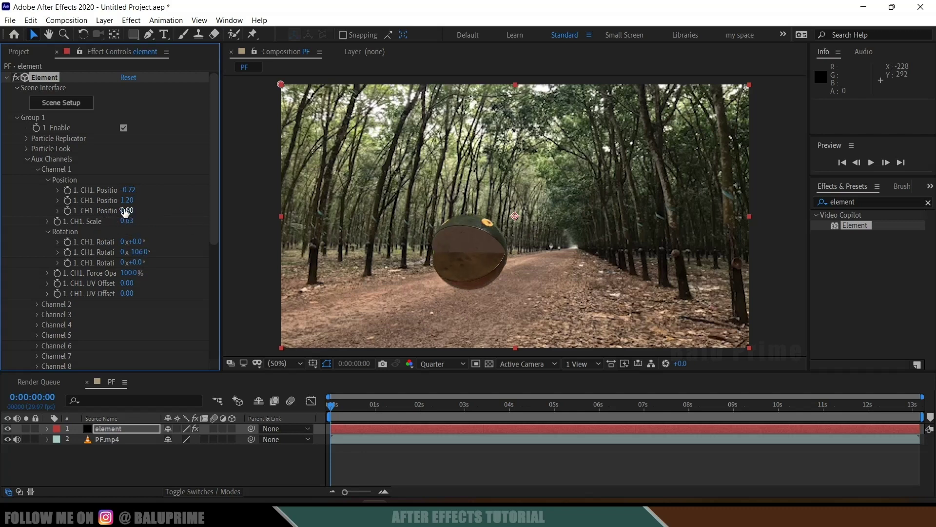
Move the pacman far down the forest road by setting Channel 1's XYZ position to 0.73, 1.59 and 13.01
drag(41, 212, 781, 214)
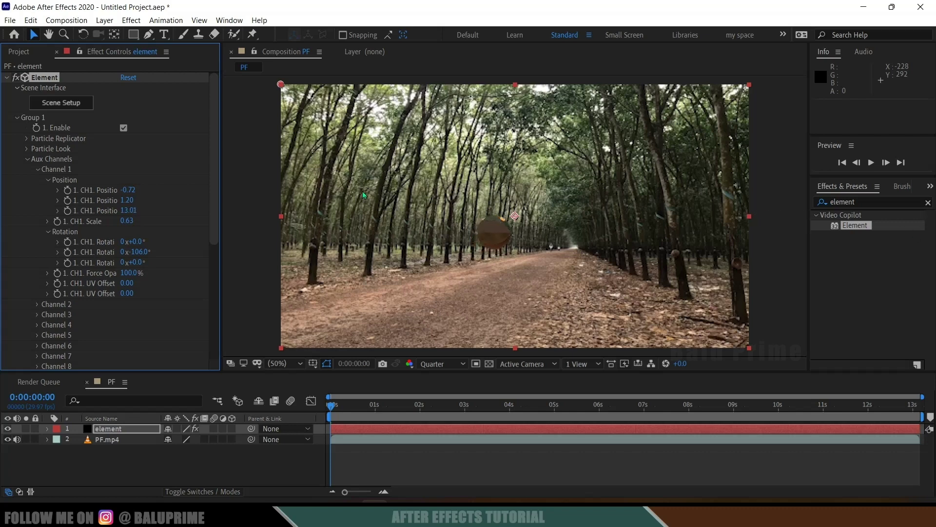
drag(181, 186, 210, 183)
drag(126, 200, 148, 196)
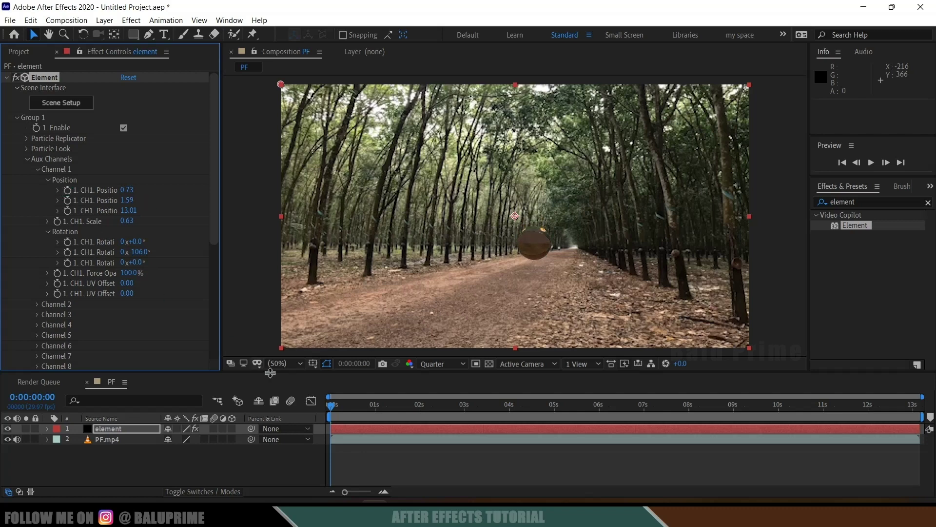
Enable keyframing for all three Channel 1 position and rotation values at 0:00:00:00
click(334, 407)
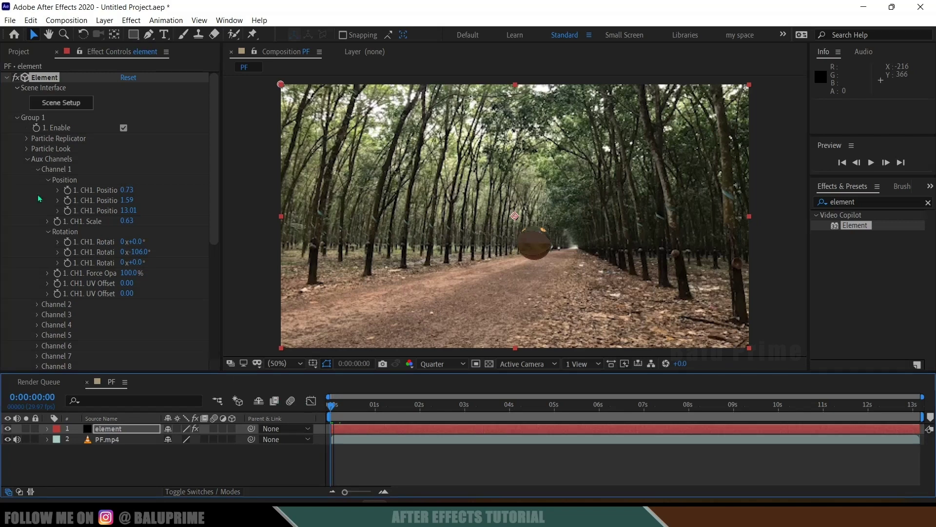
click(68, 191)
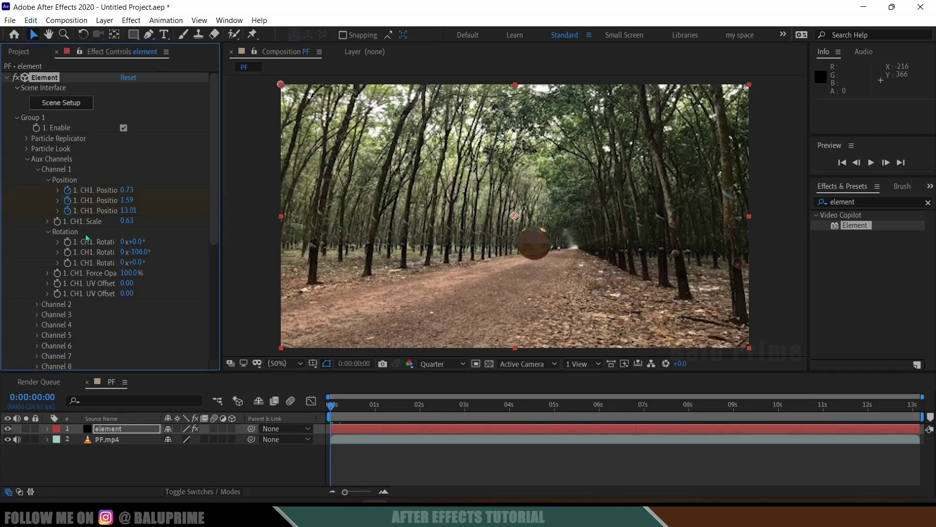
click(69, 241)
click(68, 252)
click(66, 261)
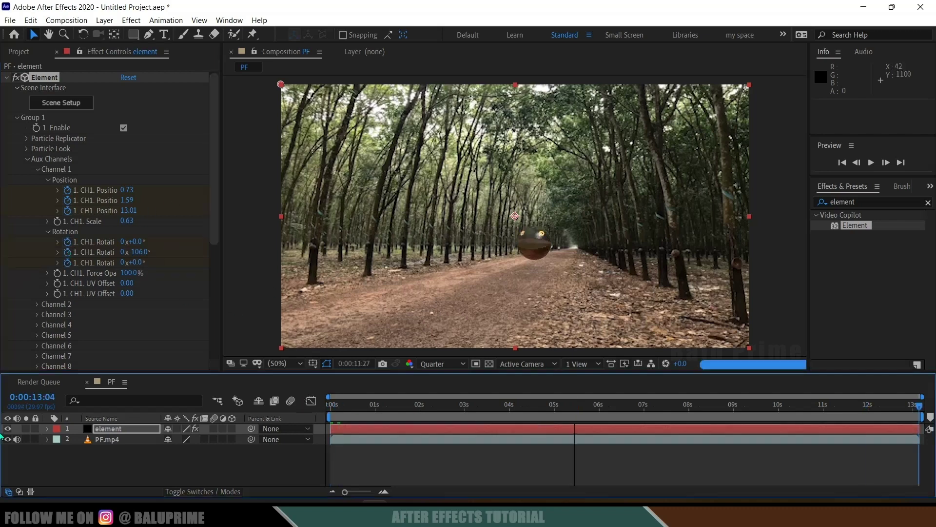
At 0:00:13:04, set Channel 1's Y position to 1.09 and bring the pacman toward the camera on the road's left side
drag(330, 405, 919, 405)
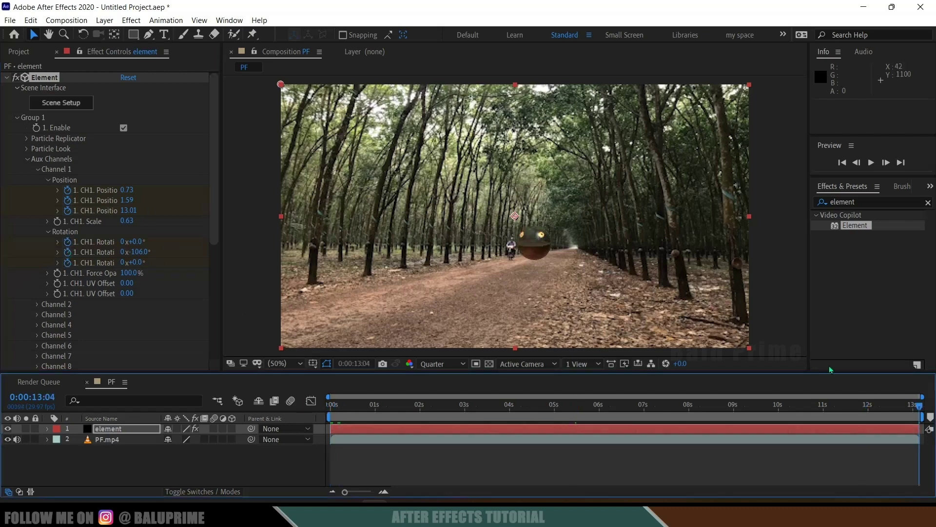
click(129, 210)
text(0)
key(Return)
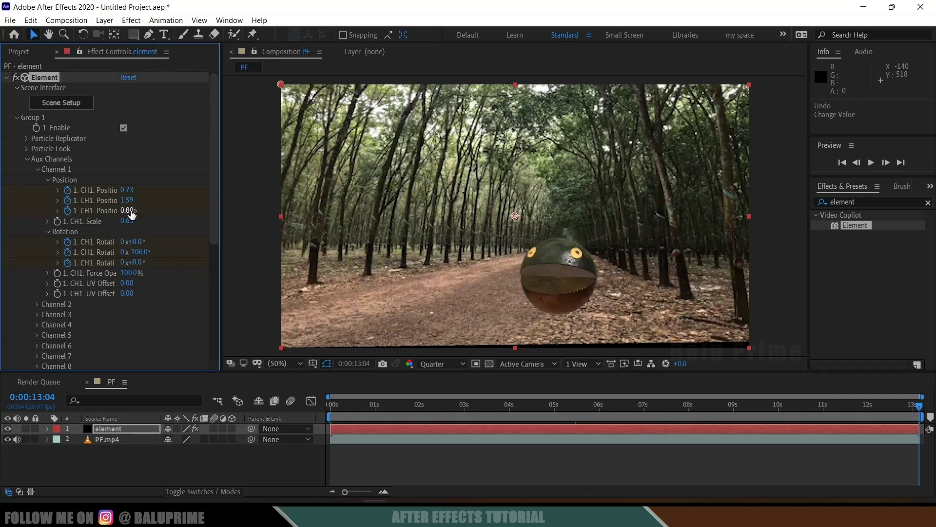
drag(54, 215, 39, 215)
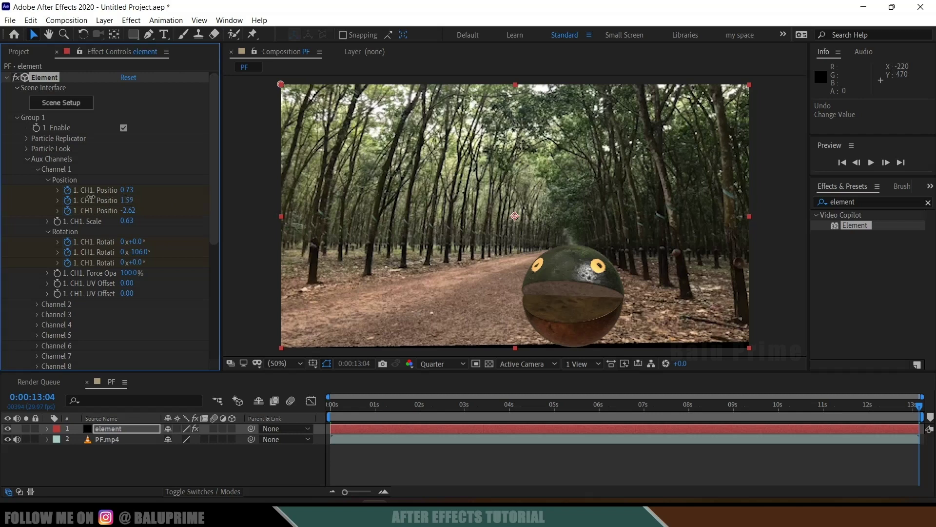
drag(90, 199, 23, 207)
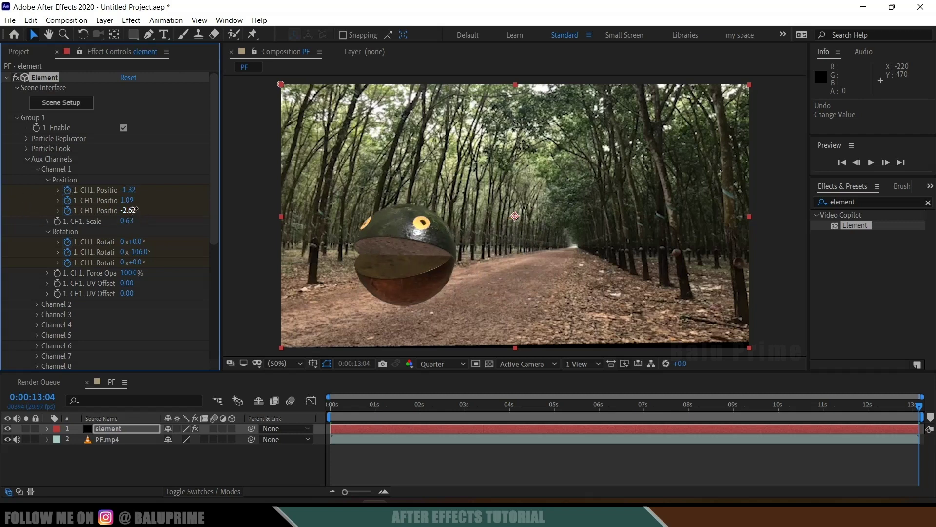
drag(137, 210, 64, 212)
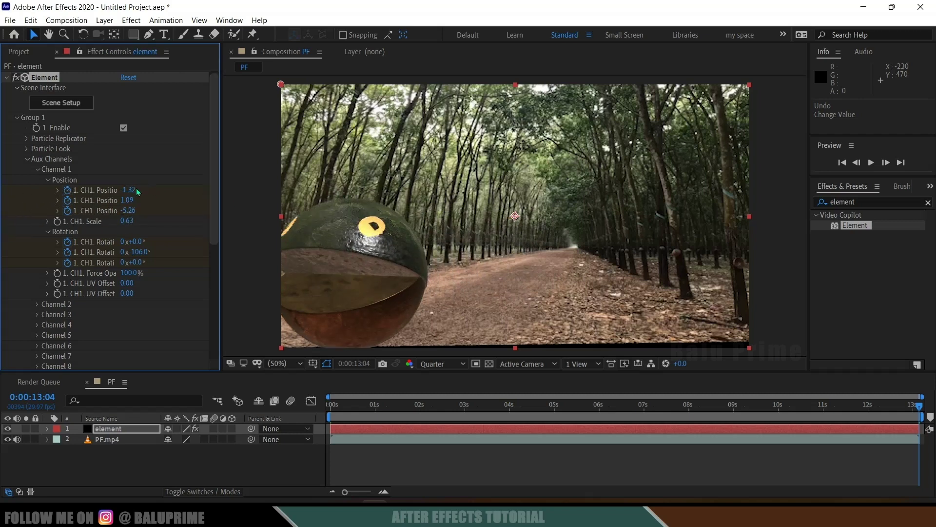
drag(114, 189, 41, 214)
Preview the pacman's movement and set Channel 1's X position to 0.24 at 0:00:00:00
key(space)
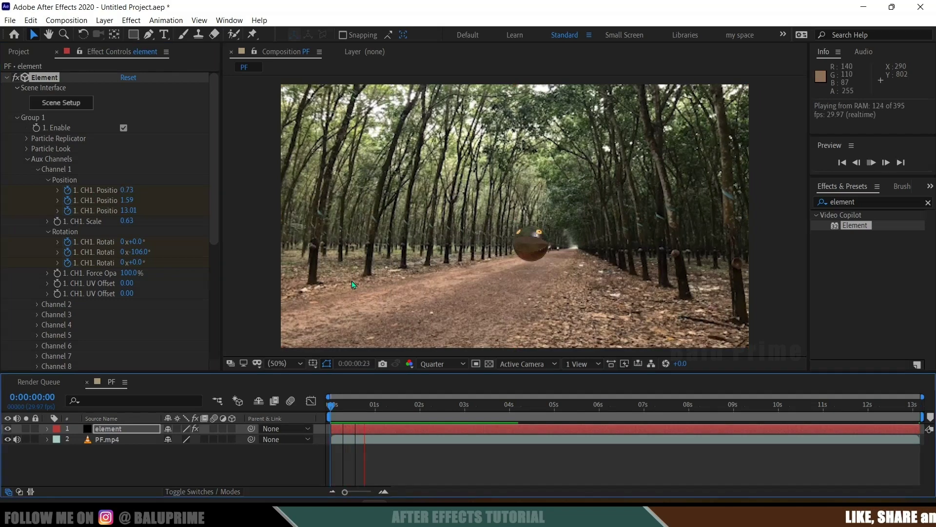
key(space)
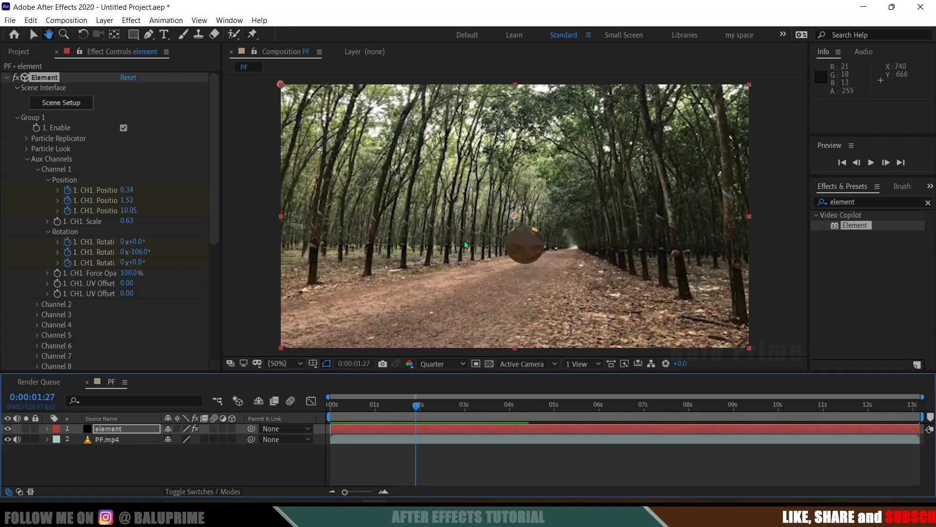
key(Home)
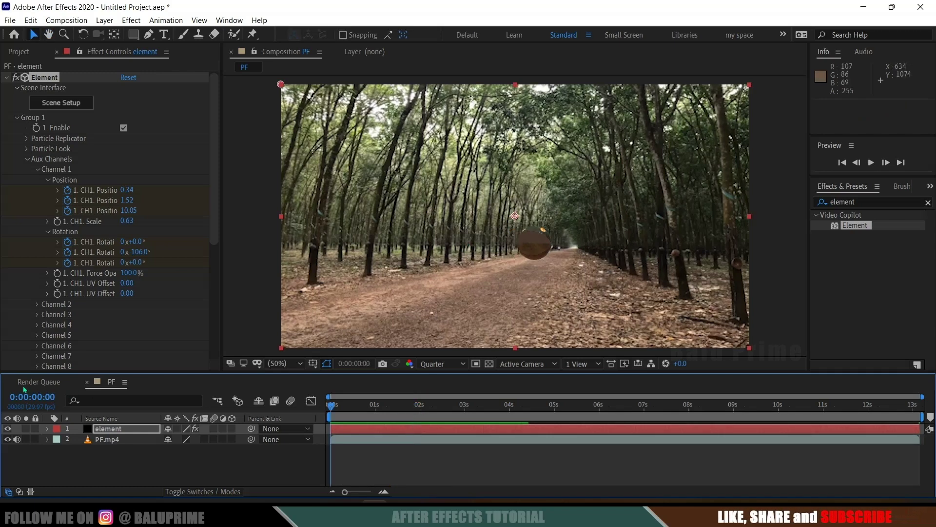
drag(126, 189, 96, 190)
Set Channel 1's scale to 0.75 at 0:00:06:22 and check the pacman's size at 0:00:07:06
click(339, 410)
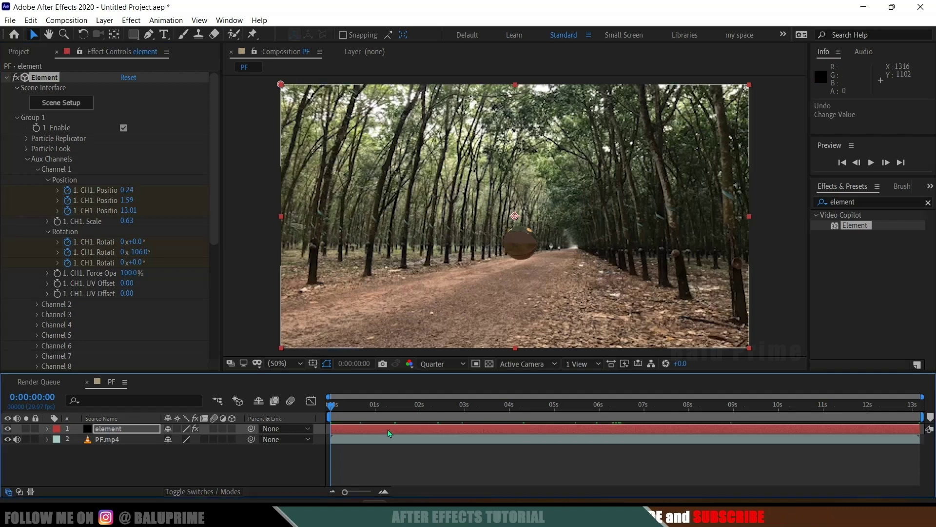
drag(339, 410, 636, 413)
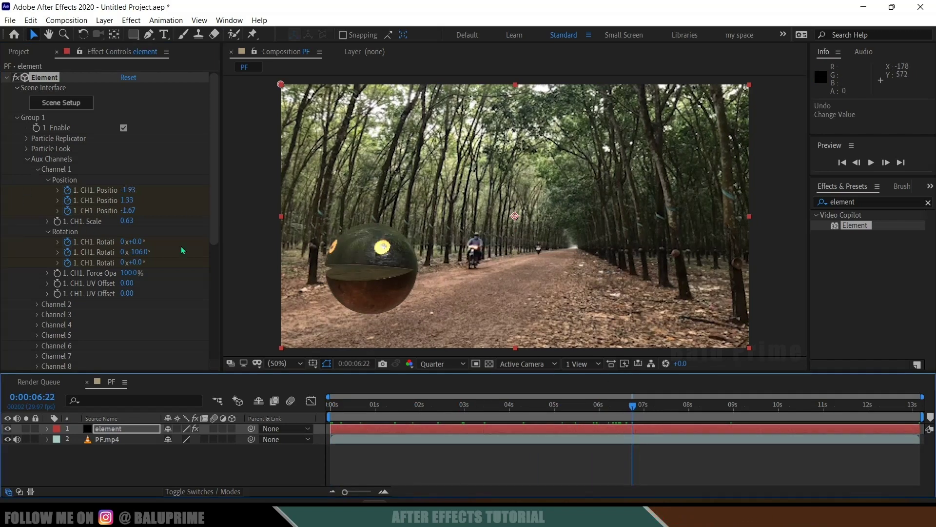
click(127, 222)
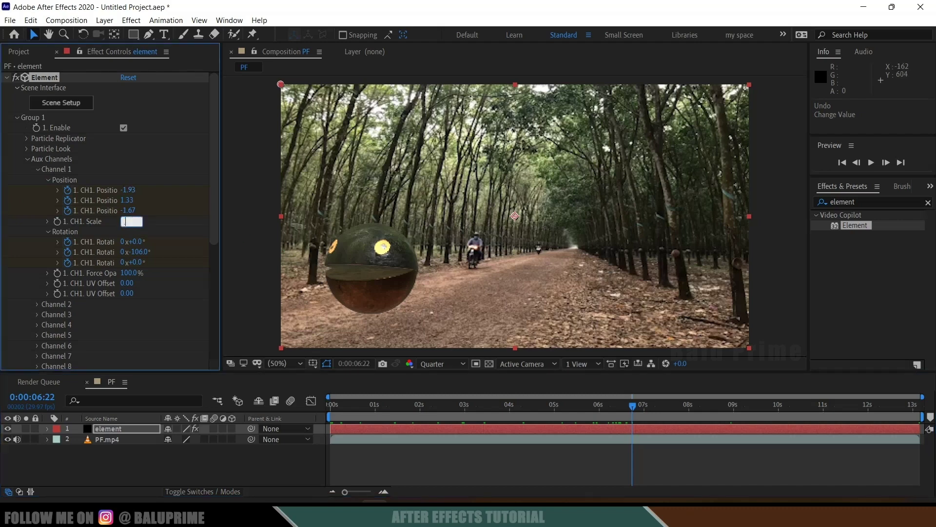
key(Return)
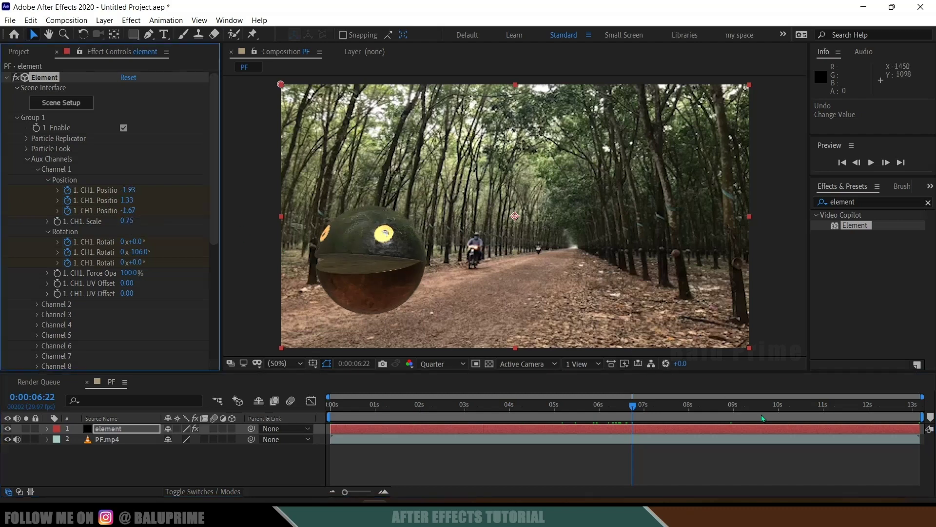
click(652, 415)
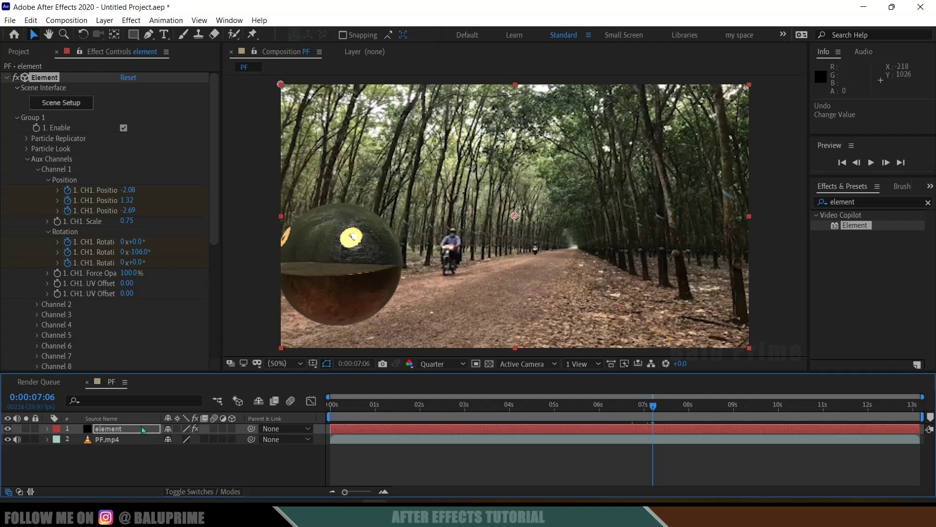
Add a plane model to the element layer's Scene Setup and set its scale to 10000%
click(111, 429)
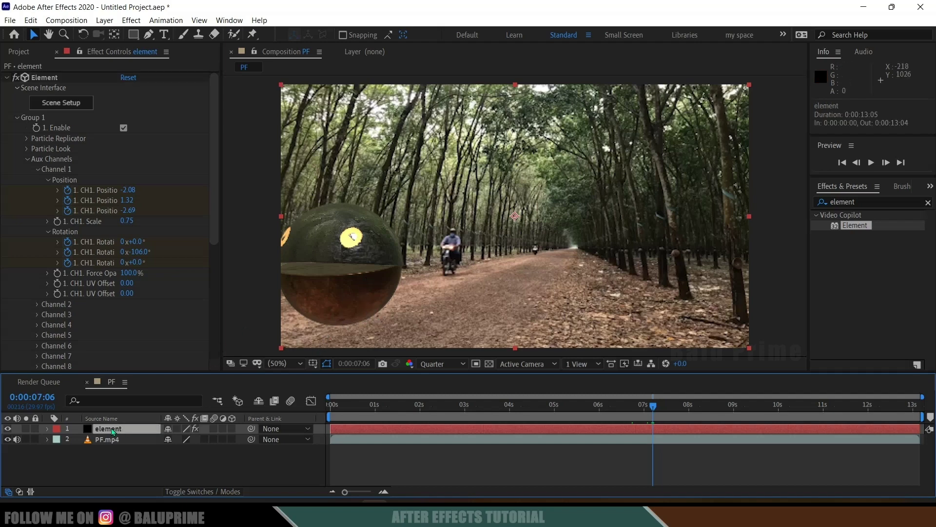
click(74, 103)
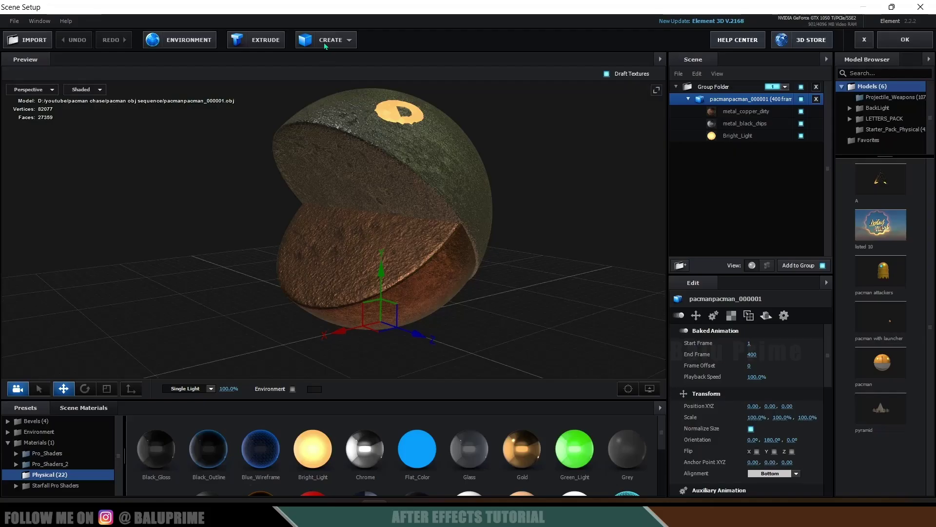
click(327, 39)
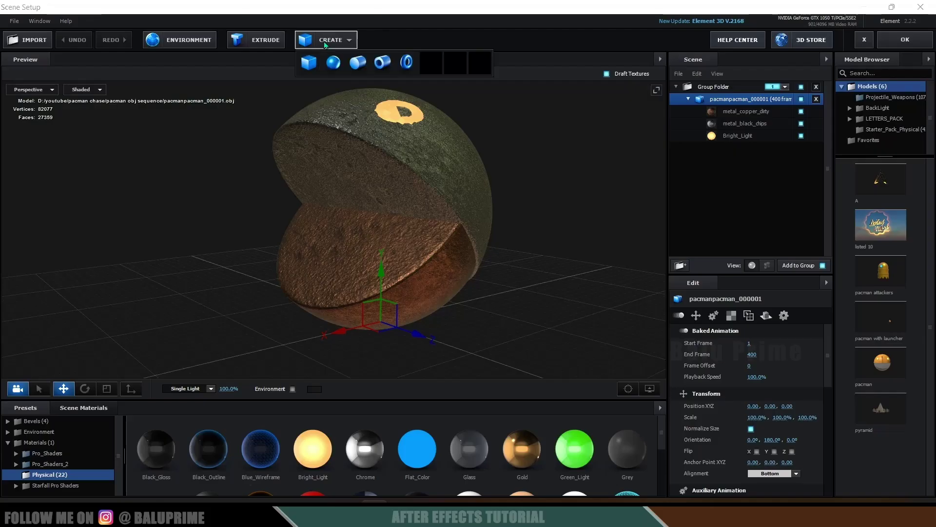
click(455, 63)
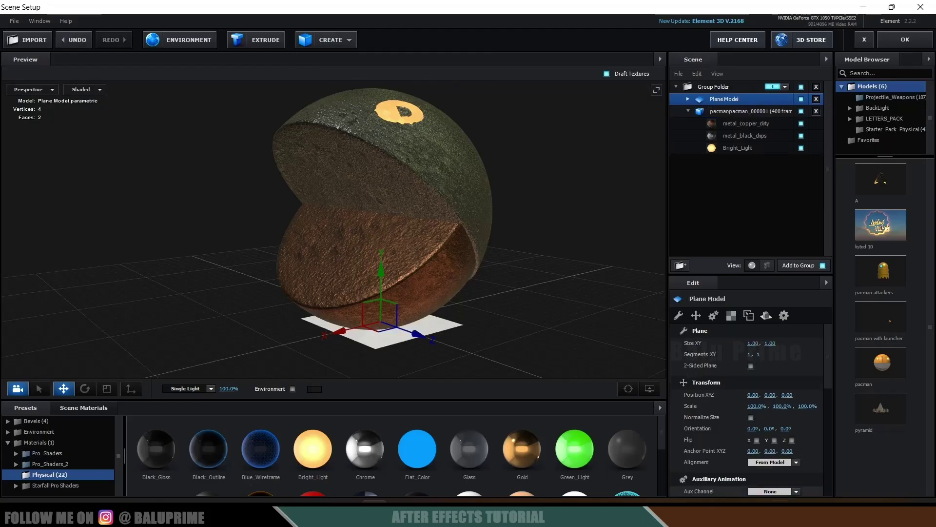
click(755, 406)
text(10)
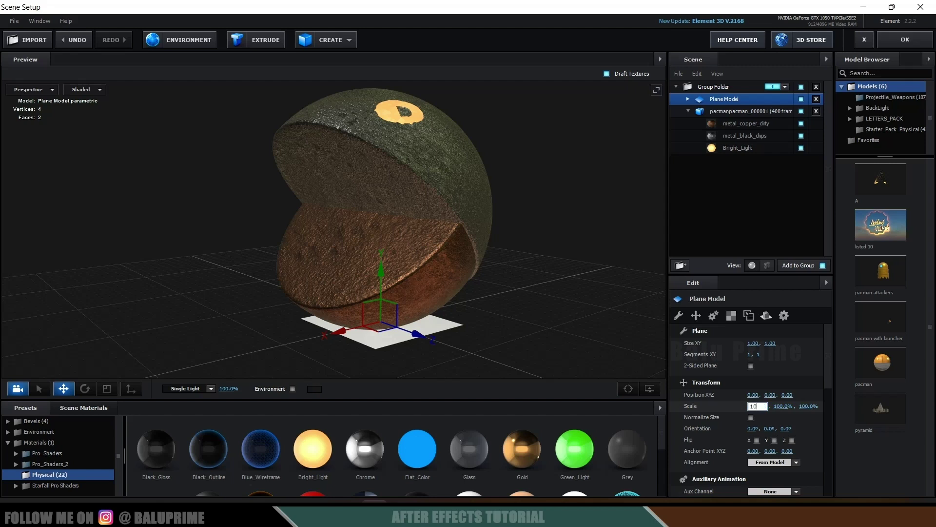
text(000)
key(Return)
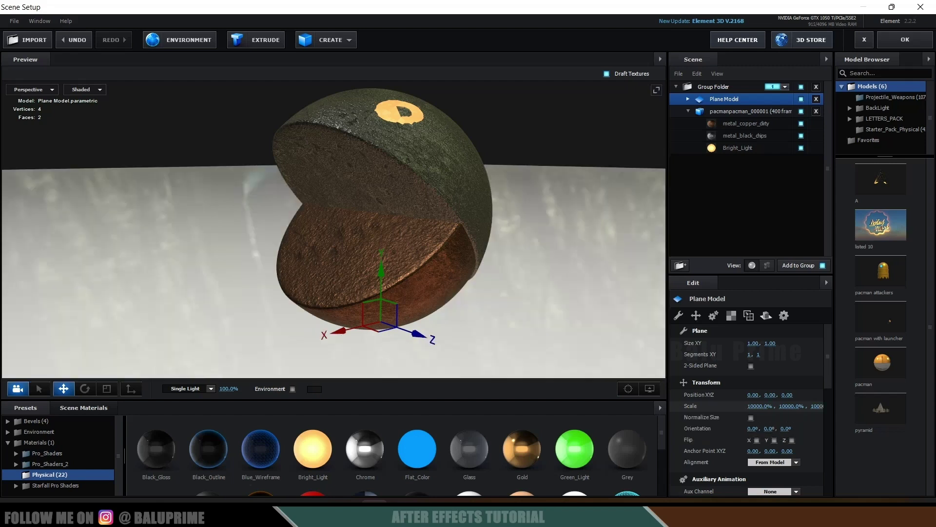
Apply the Matte_Shadow material from the Physical presets to the plane's default material and review its advanced shadow options
click(629, 388)
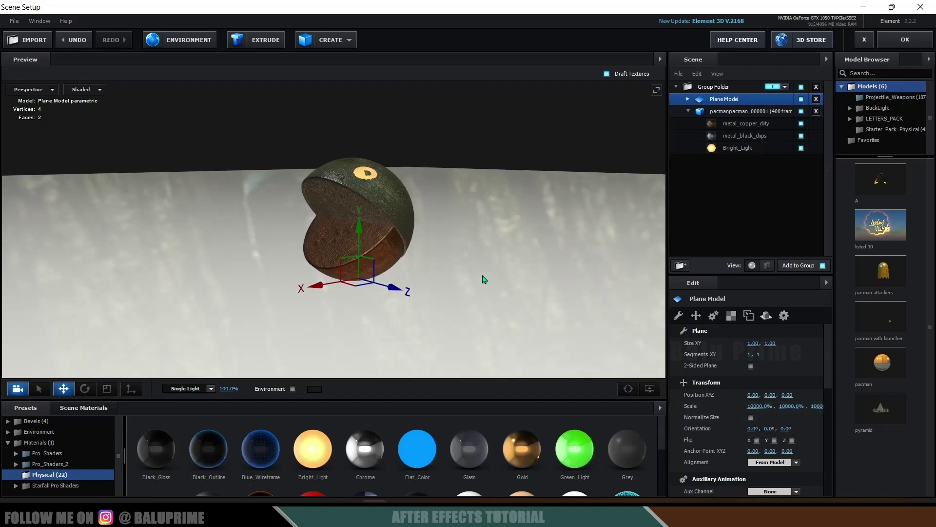
click(686, 100)
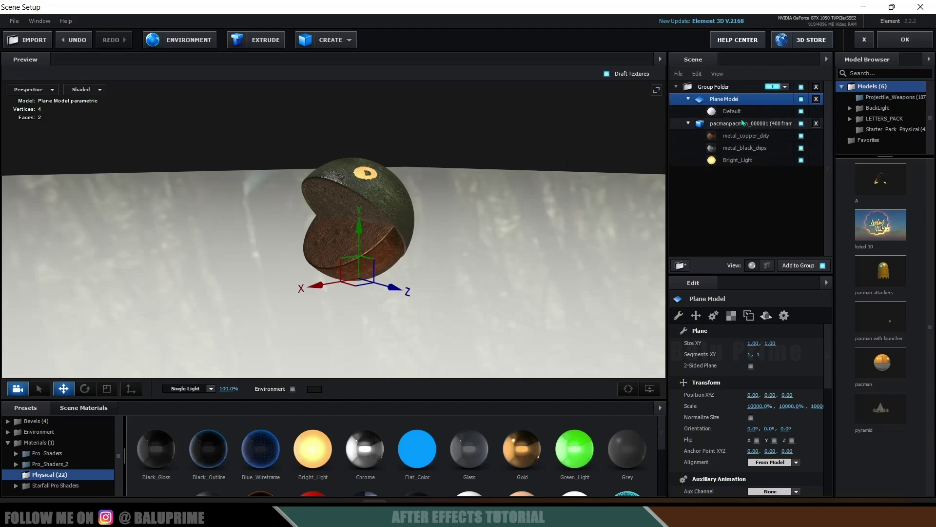
click(730, 113)
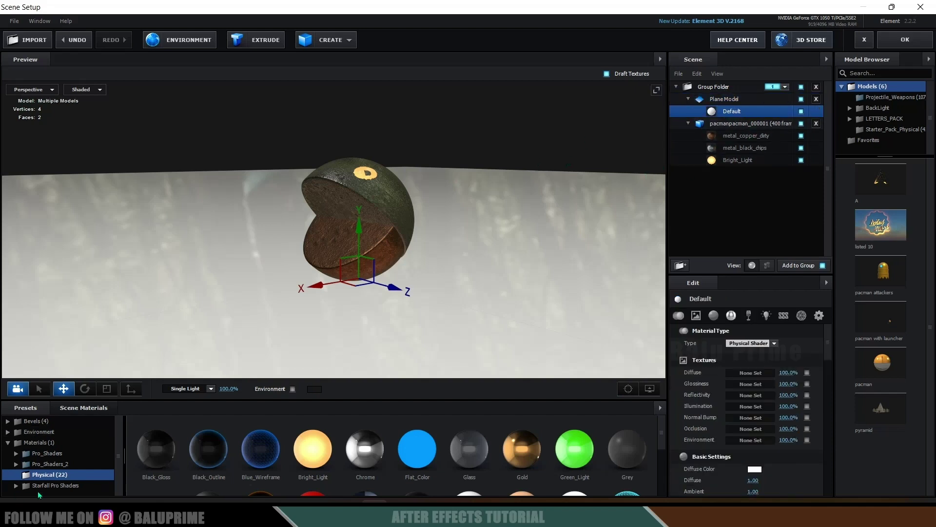
scroll(192, 456, down, 2)
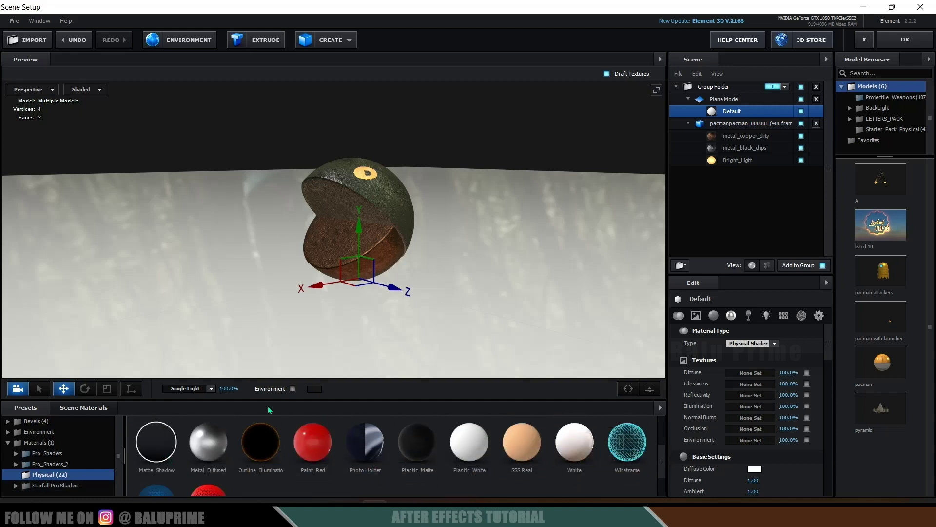
click(819, 315)
scroll(805, 394, down, 5)
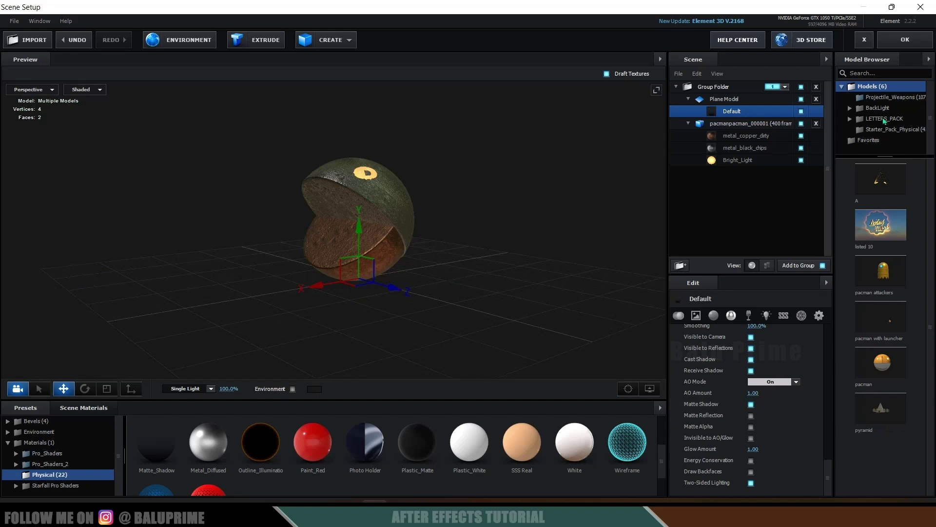
Assign the plane model to auxiliary animation Channel 1 and apply the Scene Setup
right_click(725, 100)
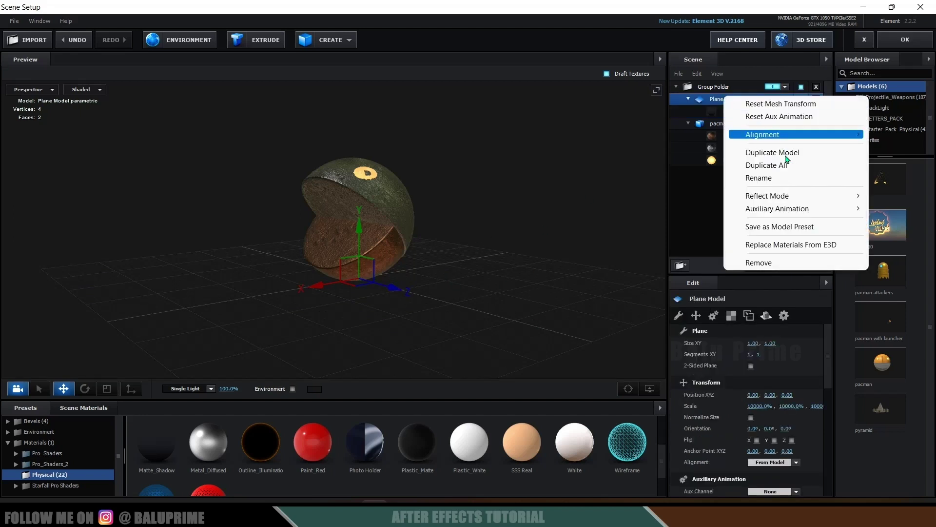
mouse_move(754, 210)
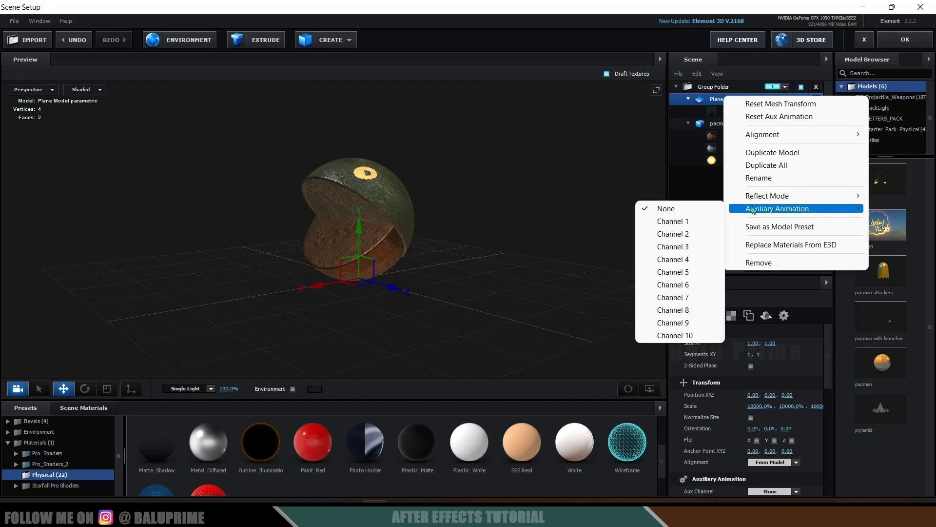
click(697, 222)
click(908, 40)
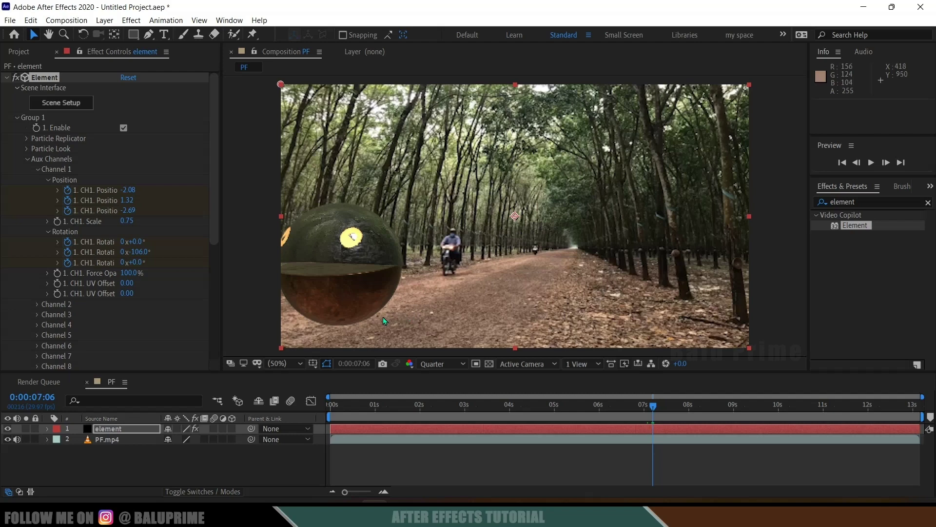
Enable ambient occlusion in the Element effect's render settings on the element layer
click(100, 430)
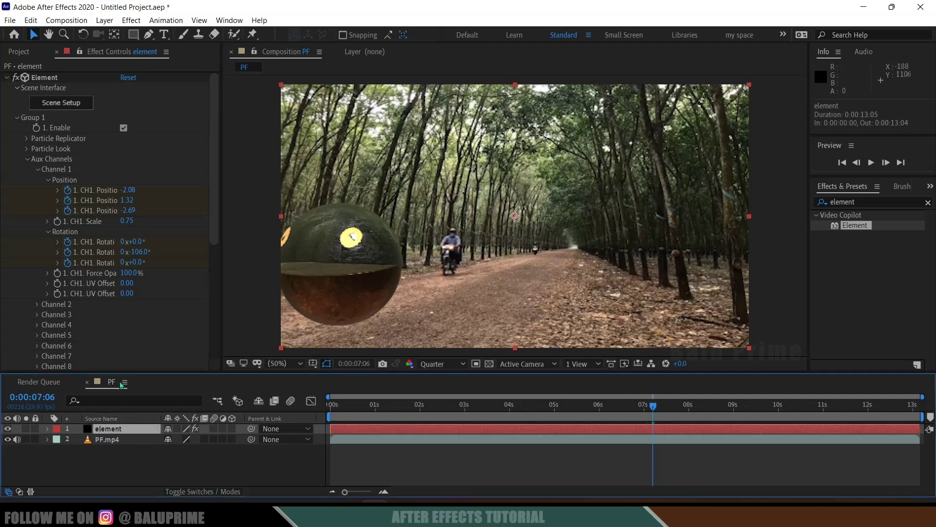
scroll(130, 237, down, 5)
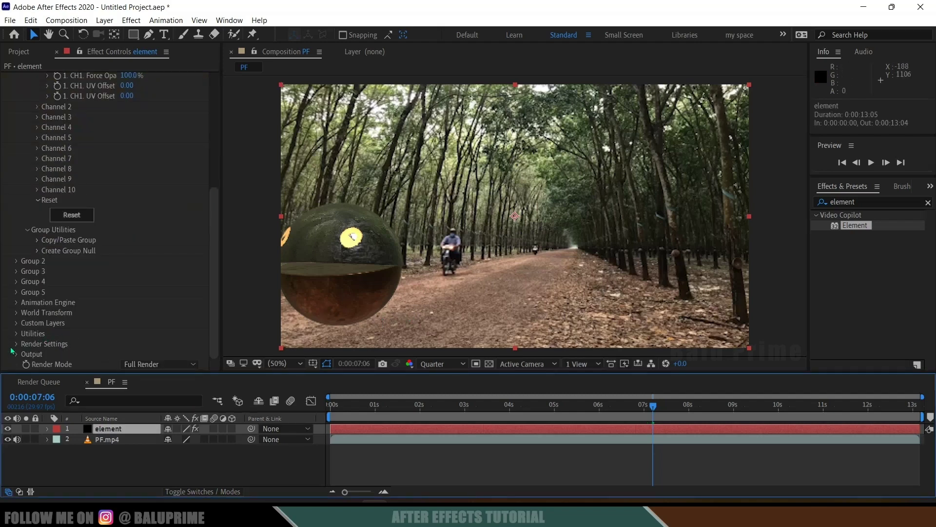
click(16, 344)
scroll(43, 320, down, 4)
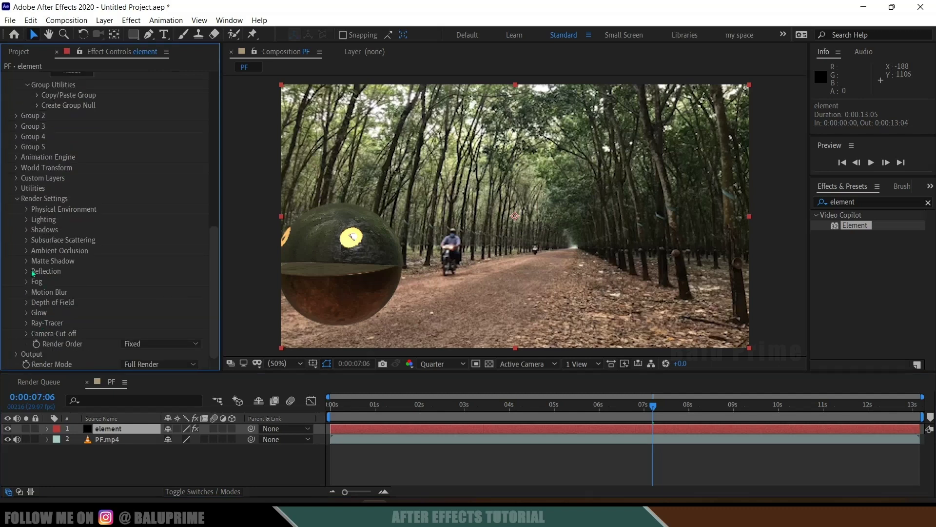
click(27, 250)
scroll(132, 235, down, 2)
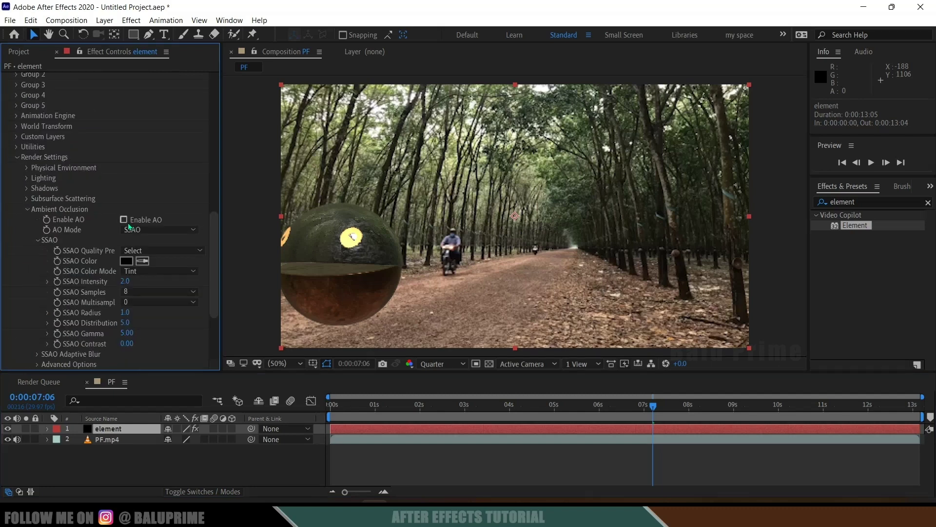
click(124, 220)
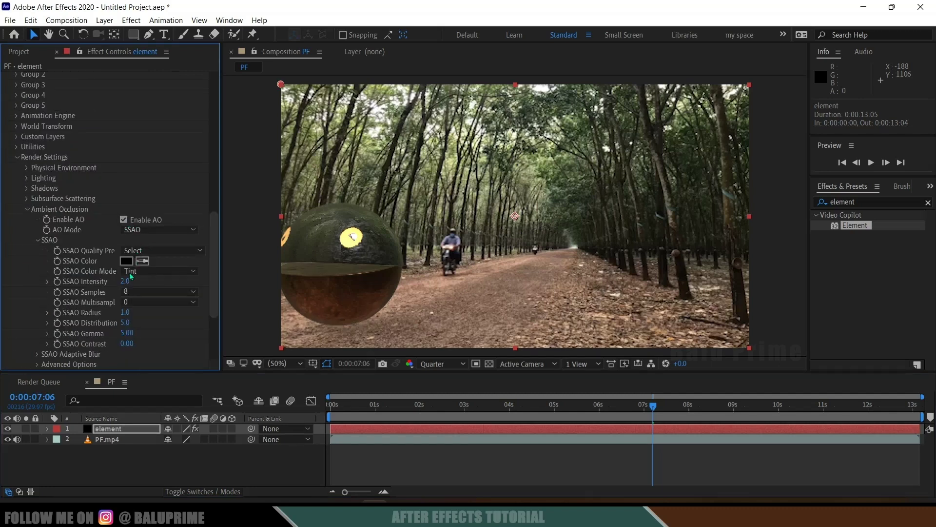
Set the SSAO intensity to 10 and the SSAO samples to 16, and check the contact shadow at 0:00:00:14
text(10)
key(Return)
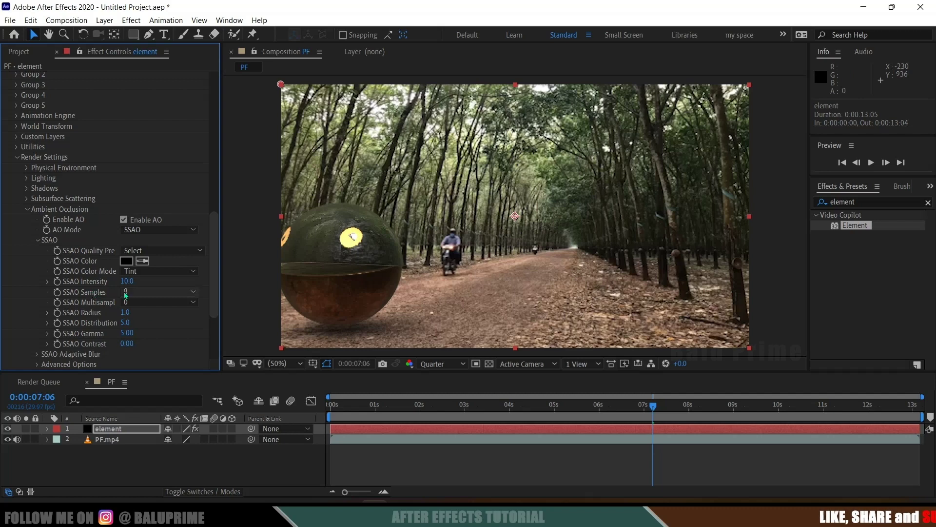
click(156, 292)
click(151, 318)
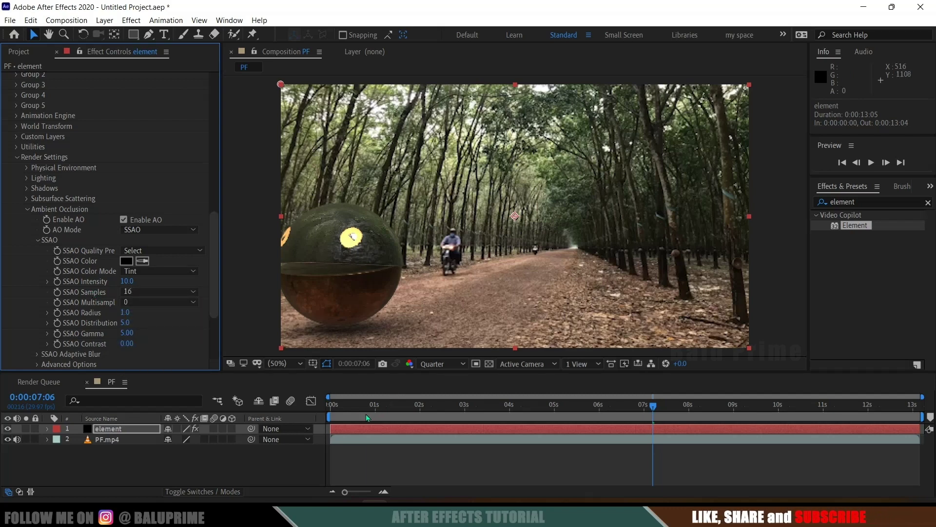
click(352, 409)
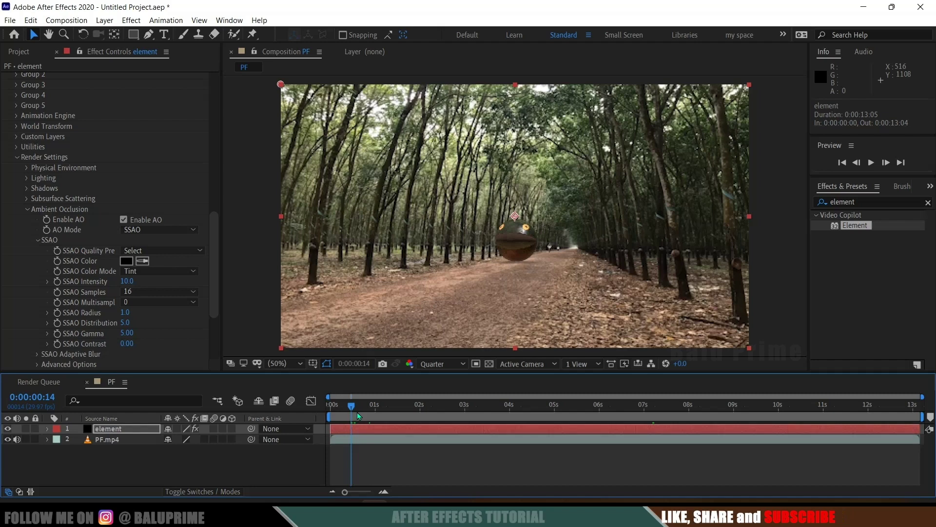
Scrub through the Pacman animation, return to the first frame and add a new adjustment layer above the element layer
drag(357, 411, 592, 423)
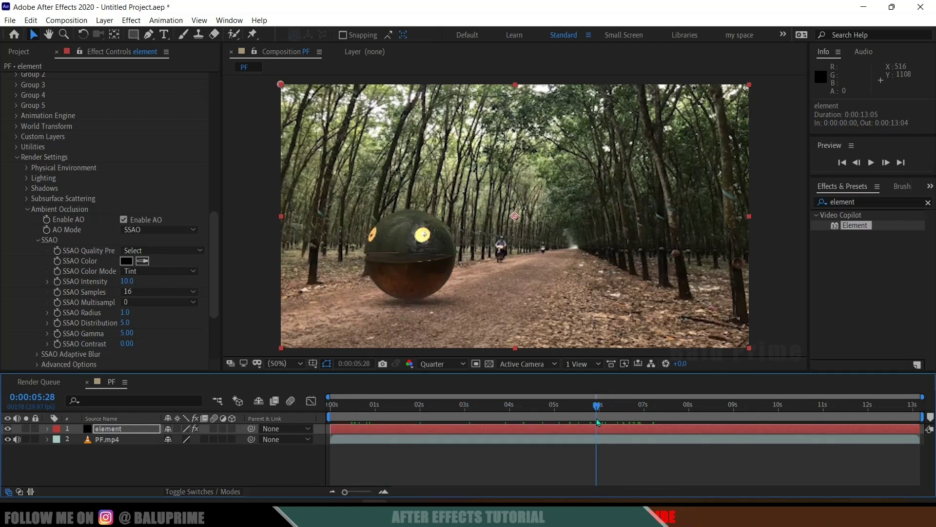
drag(405, 401, 330, 405)
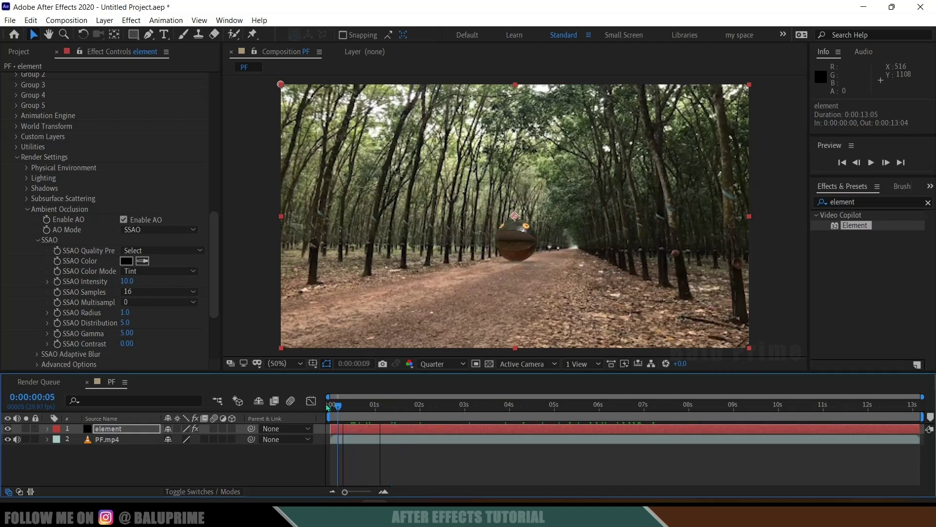
click(105, 20)
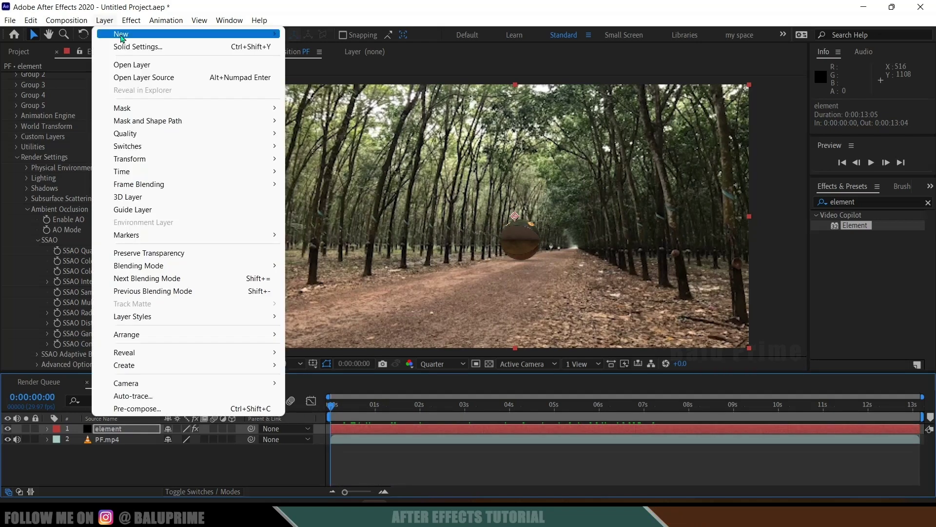
mouse_move(127, 34)
click(335, 112)
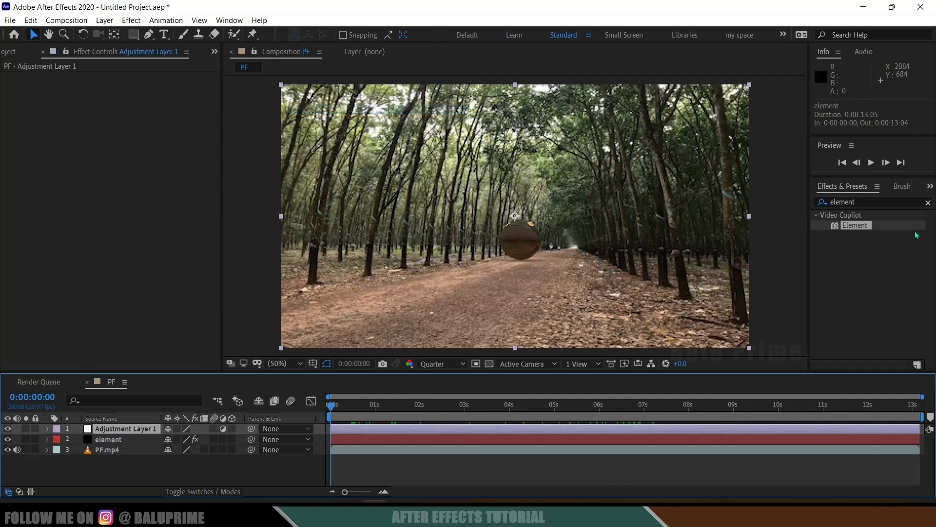
Find the Optics Compensation effect and apply it to Adjustment Layer 1
click(902, 205)
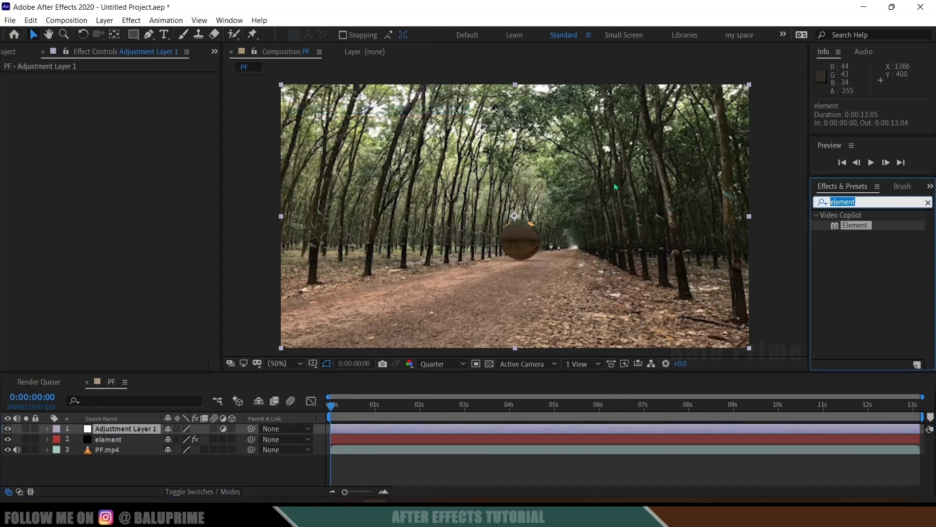
text(optic)
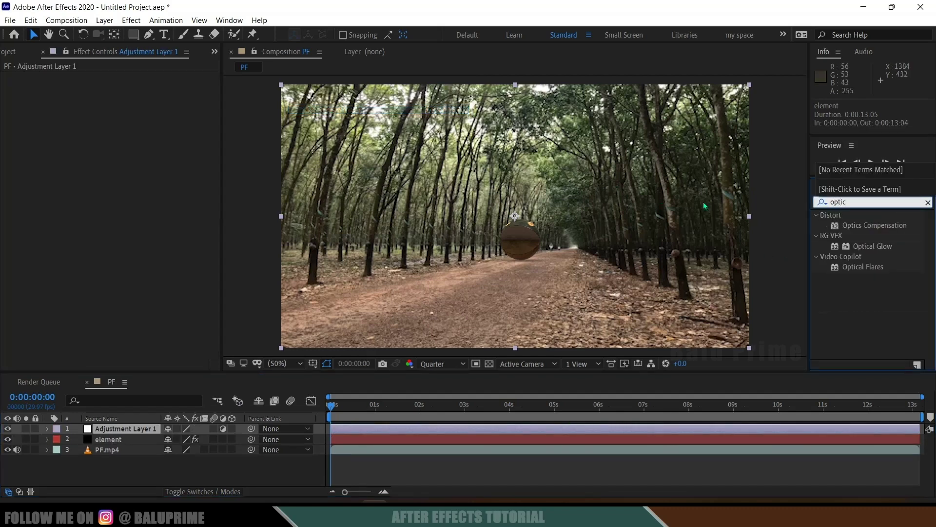
click(876, 226)
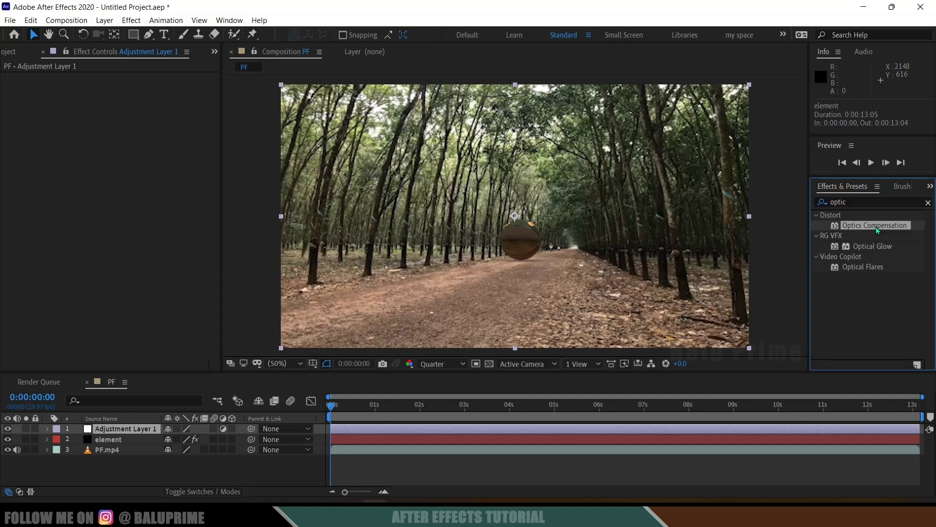
drag(875, 227, 129, 432)
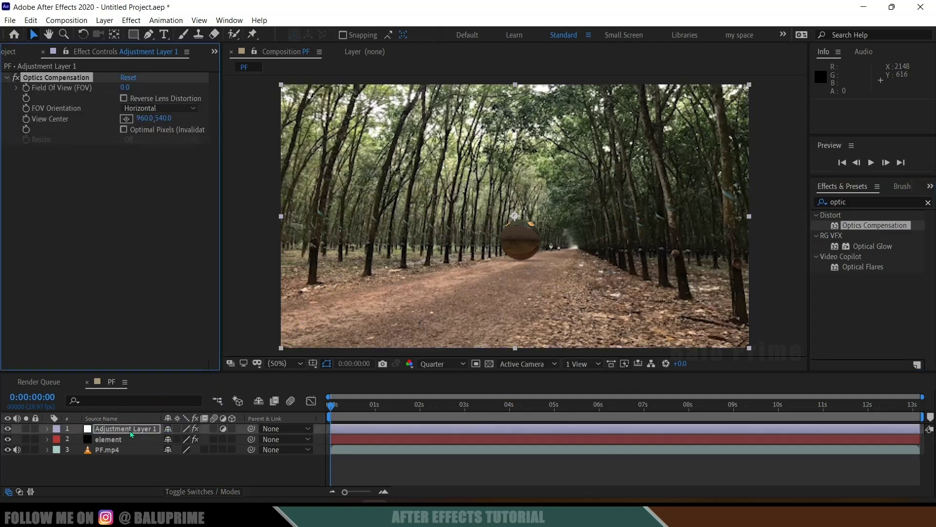
Raise the Optics Compensation field of view to 46.9 and enable Reverse Lens Distortion
click(167, 91)
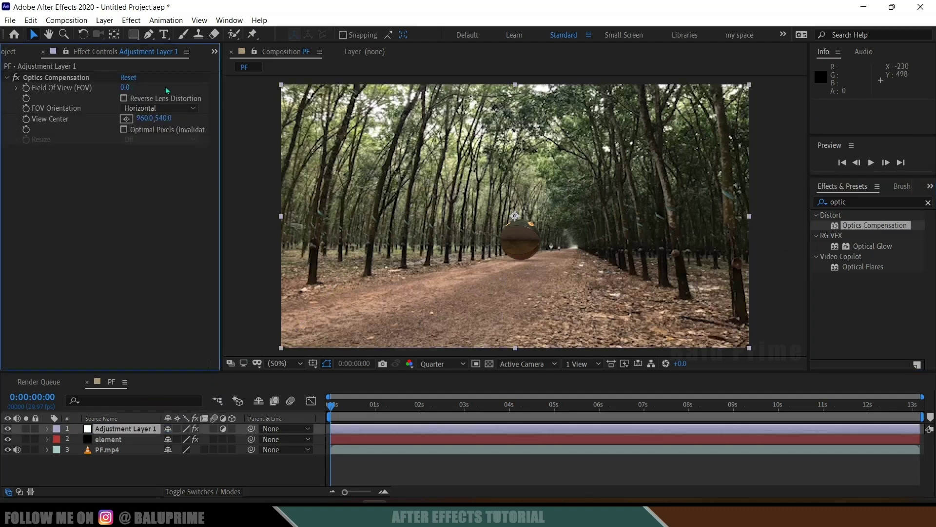
drag(126, 89, 149, 138)
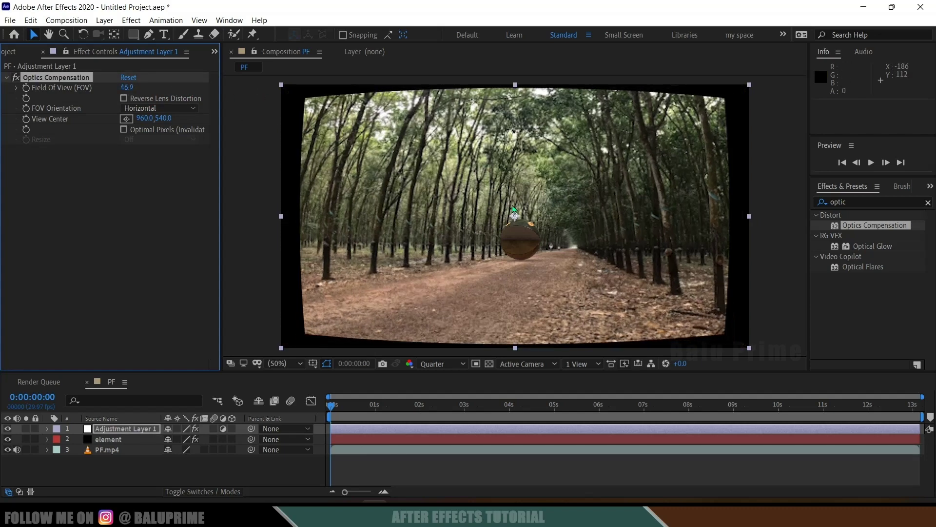
click(123, 99)
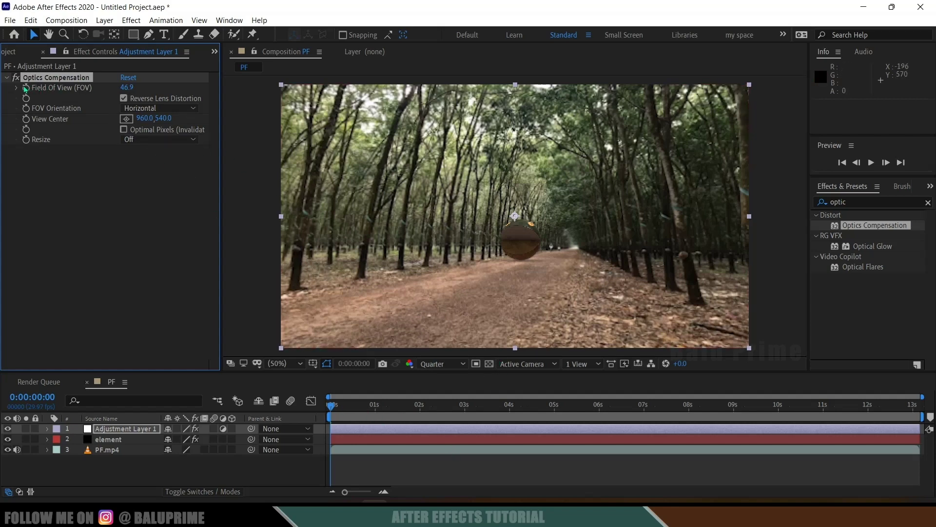
Keyframe the field of view from 0 at the composition's start to 50 at 0:00:13:04 and scrub through the distortion
click(126, 88)
text(0)
key(Return)
click(330, 405)
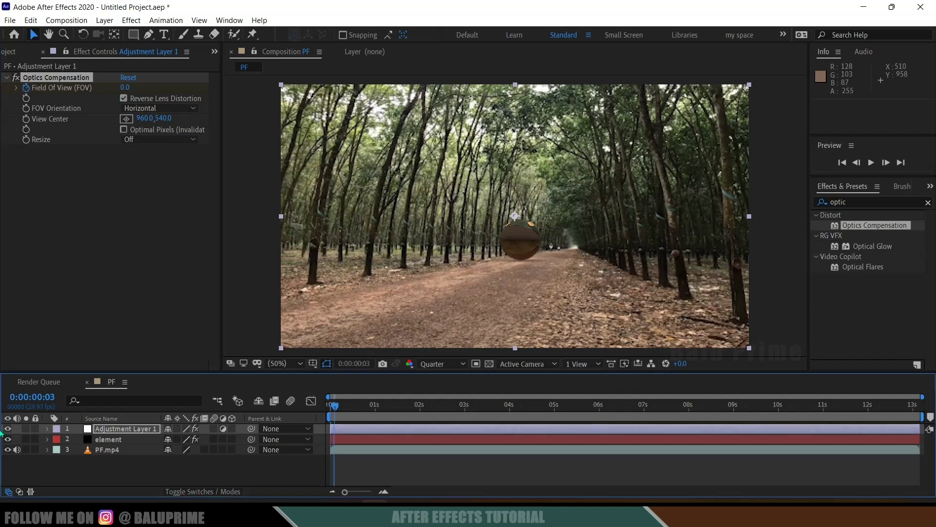
key(End)
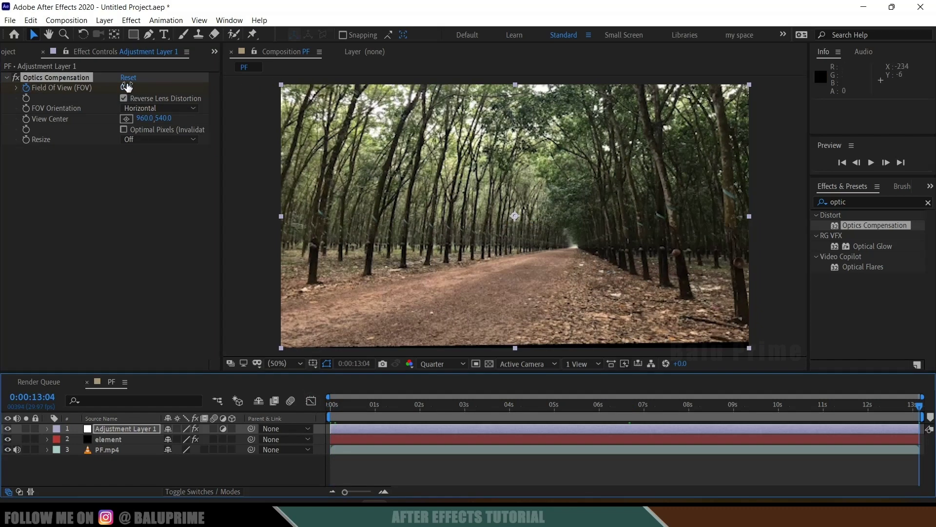
click(126, 87)
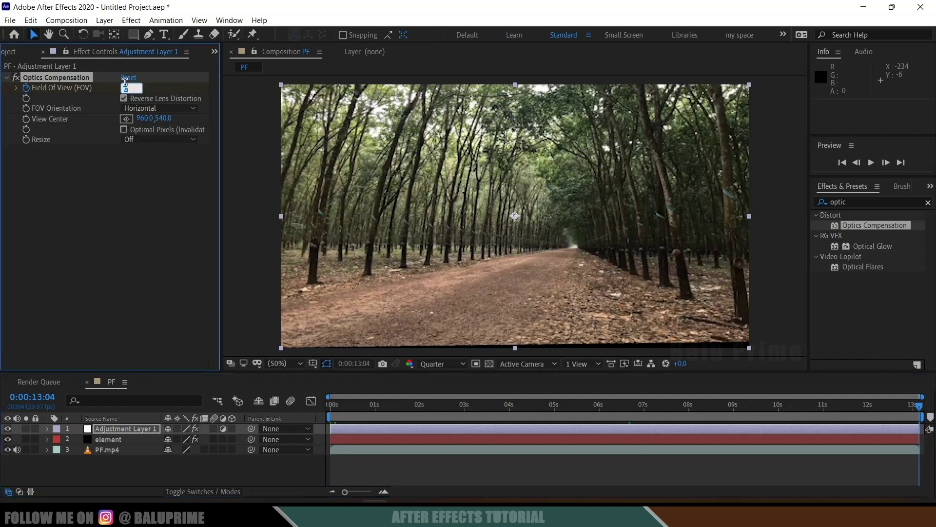
text(50)
key(Return)
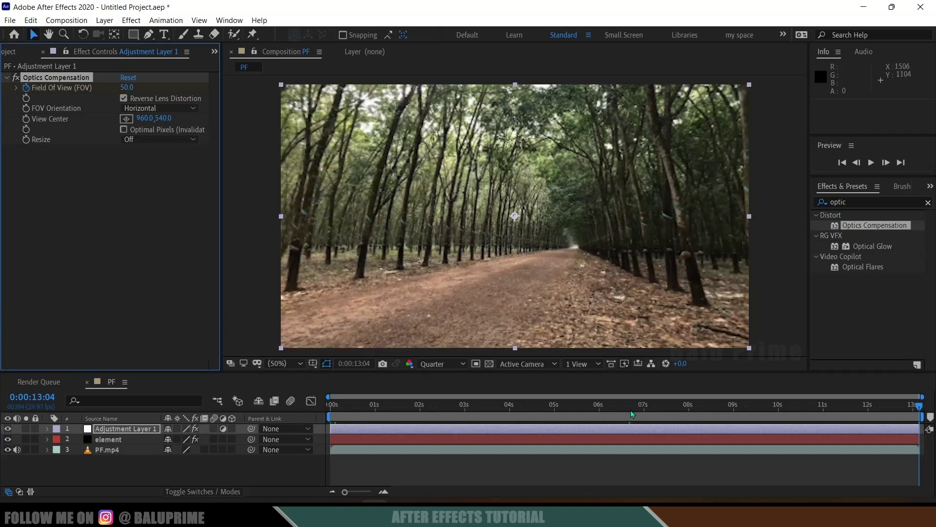
click(593, 407)
drag(588, 416, 672, 413)
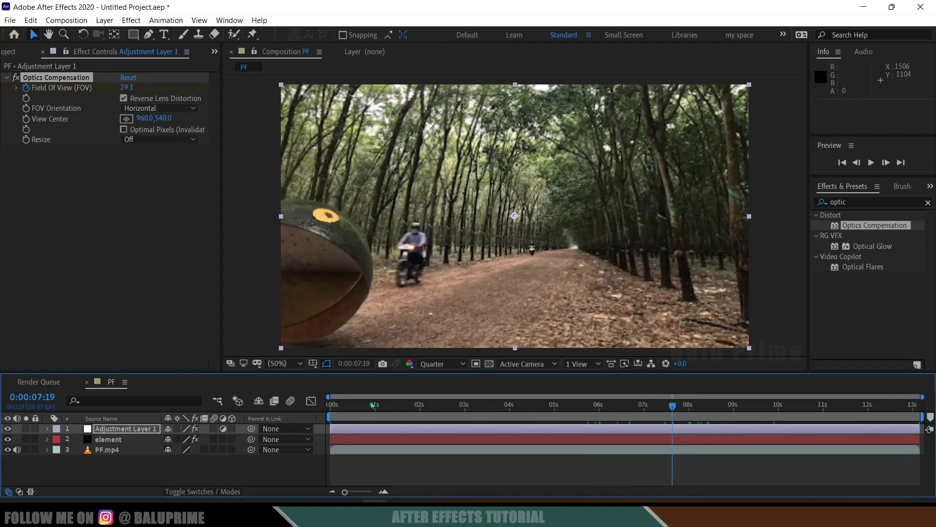
Enable motion blur for the element layer and check Pacman at 0:00:05:25
click(135, 441)
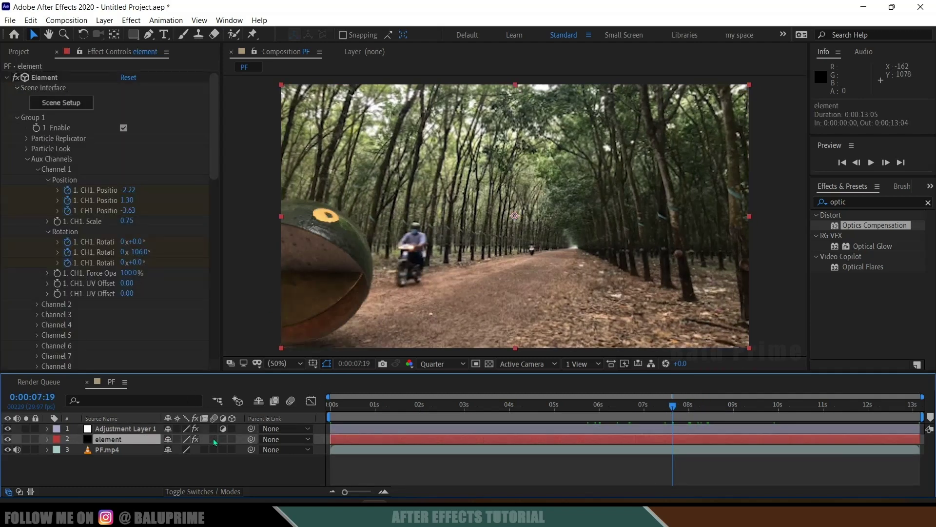
click(213, 439)
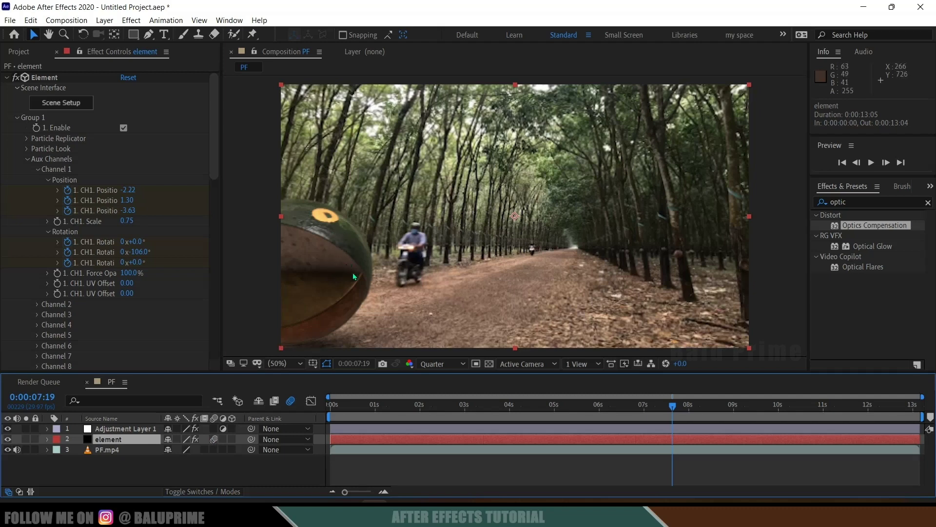
click(593, 415)
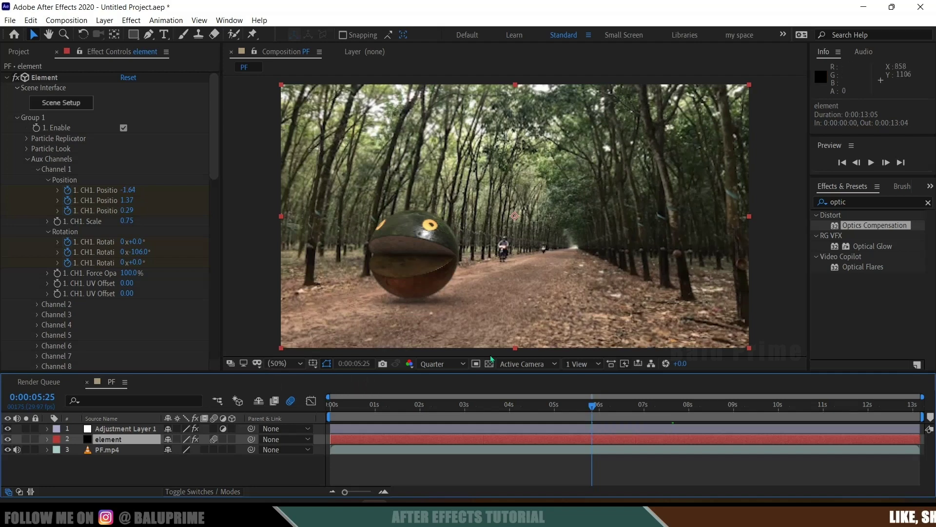
Add a second adjustment layer above Adjustment Layer 1
click(122, 428)
click(101, 20)
mouse_move(146, 33)
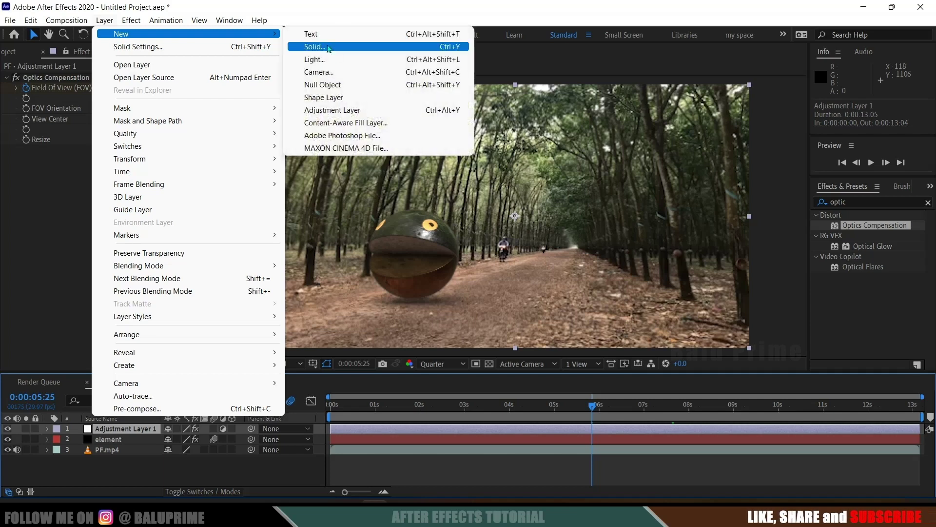
click(321, 110)
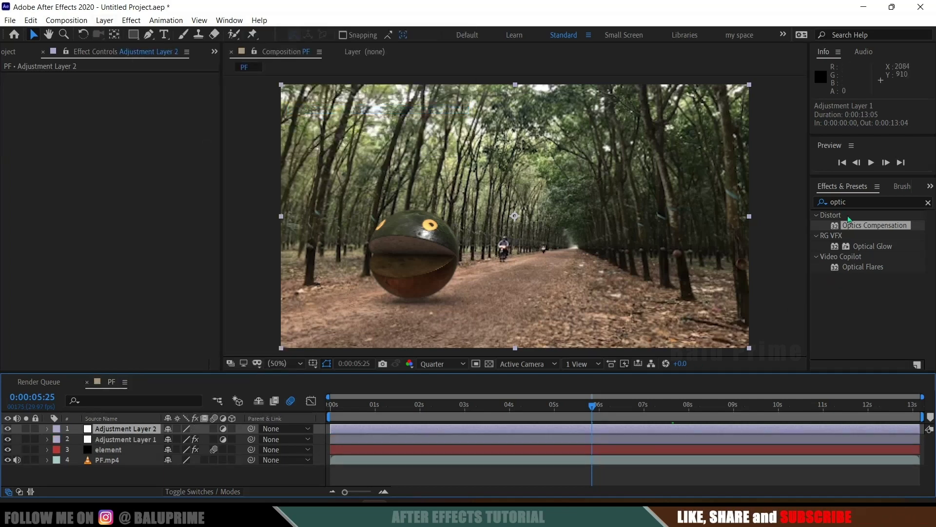
Search the effects for wiggle and apply the Wiggle - position preset to Adjustment Layer 2
key(ctrl+5)
text(wiggl)
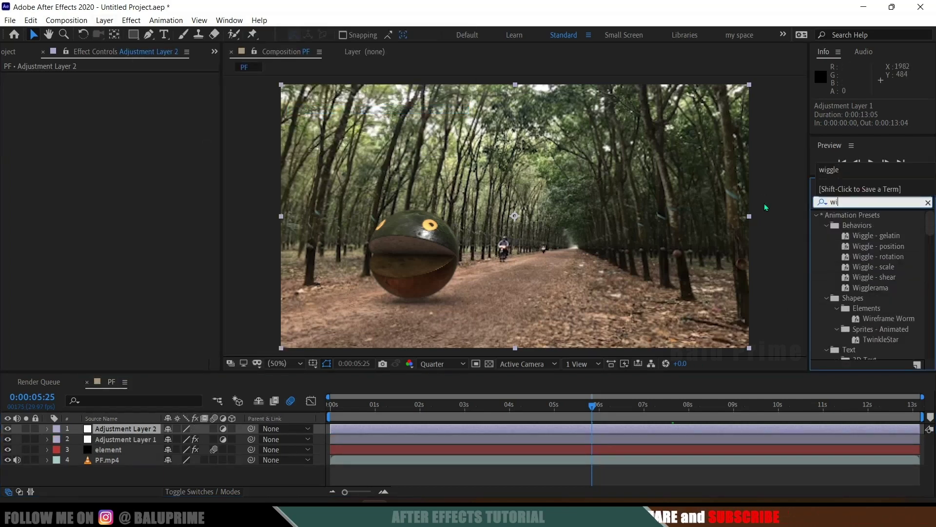
click(887, 249)
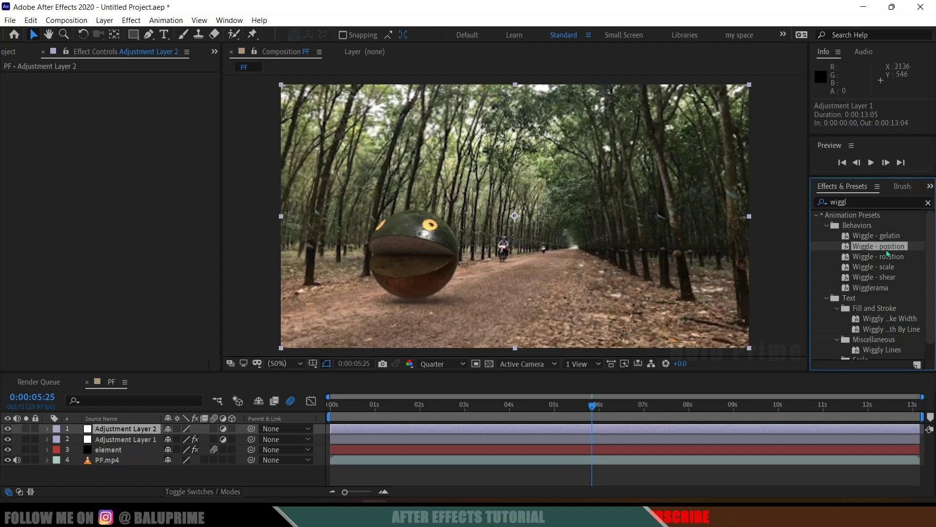
drag(885, 251, 115, 432)
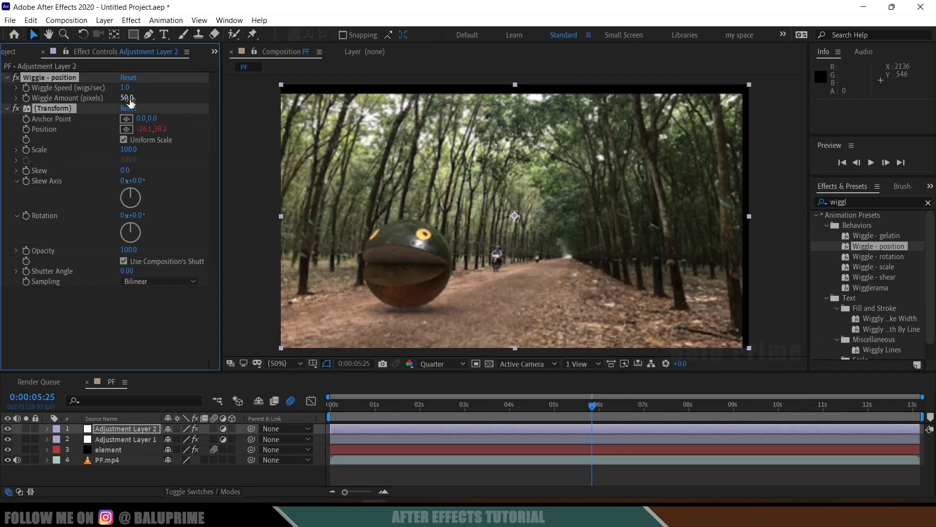
Set the wiggle amount to 3 pixels and the Transform effect's scale to 105, and turn off Uniform Scale
key(Return)
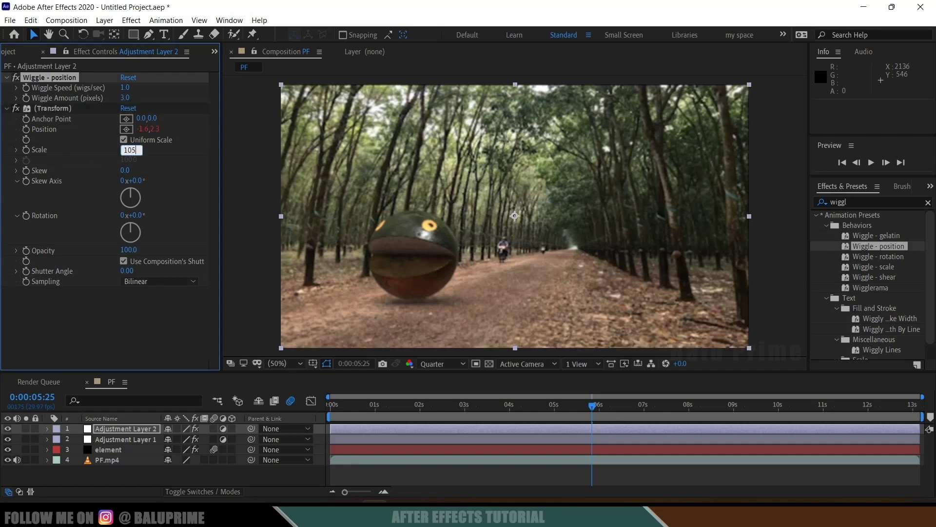
text(105)
key(Return)
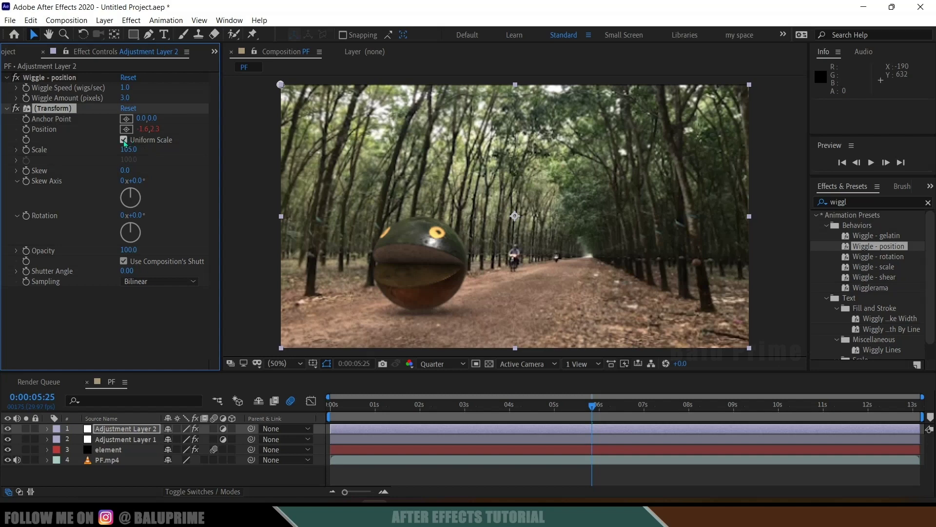
click(123, 140)
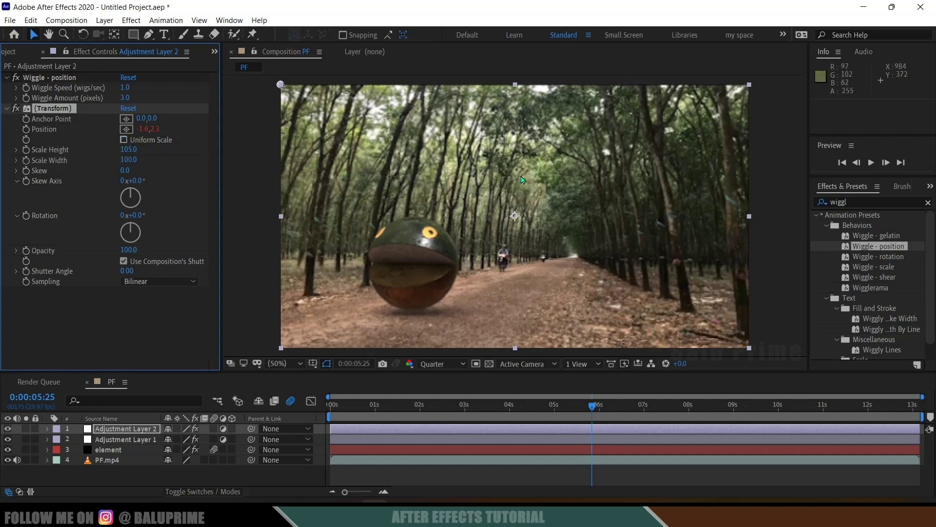
Select the element layer and preview the composite from the beginning
click(107, 449)
key(space)
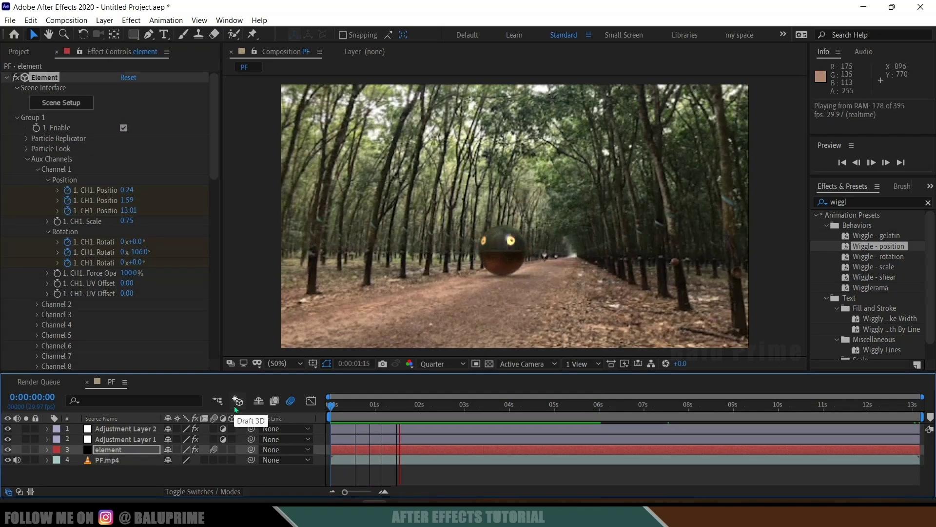